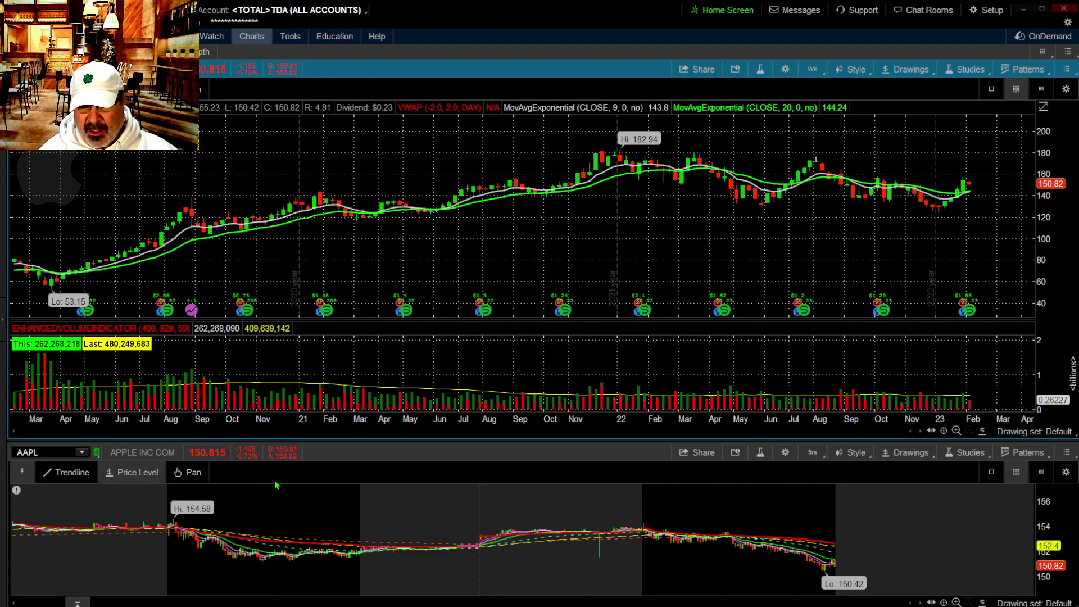
Set My Tools to On each chart in the chart settings and apply the change.
{"action": "left_click", "coordinate": [786, 453]}
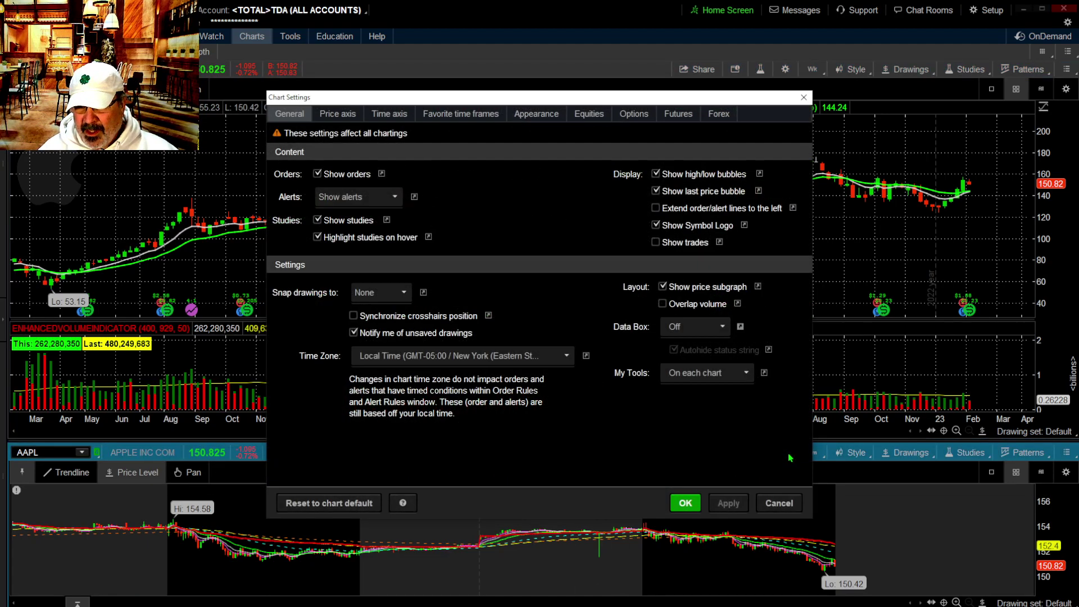
{"action": "left_click", "coordinate": [746, 373]}
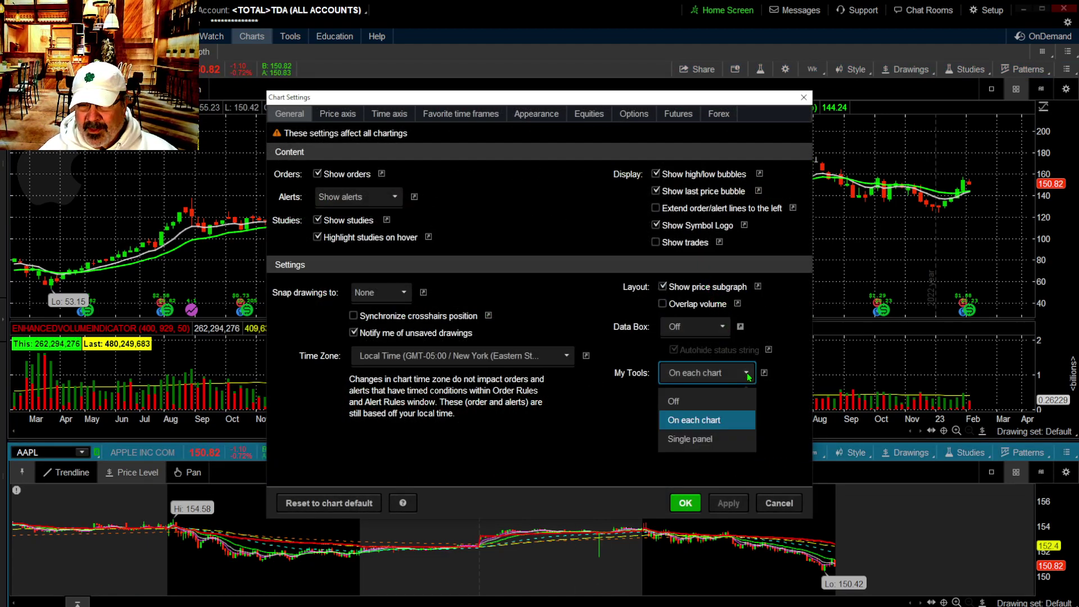
{"action": "left_click", "coordinate": [681, 426]}
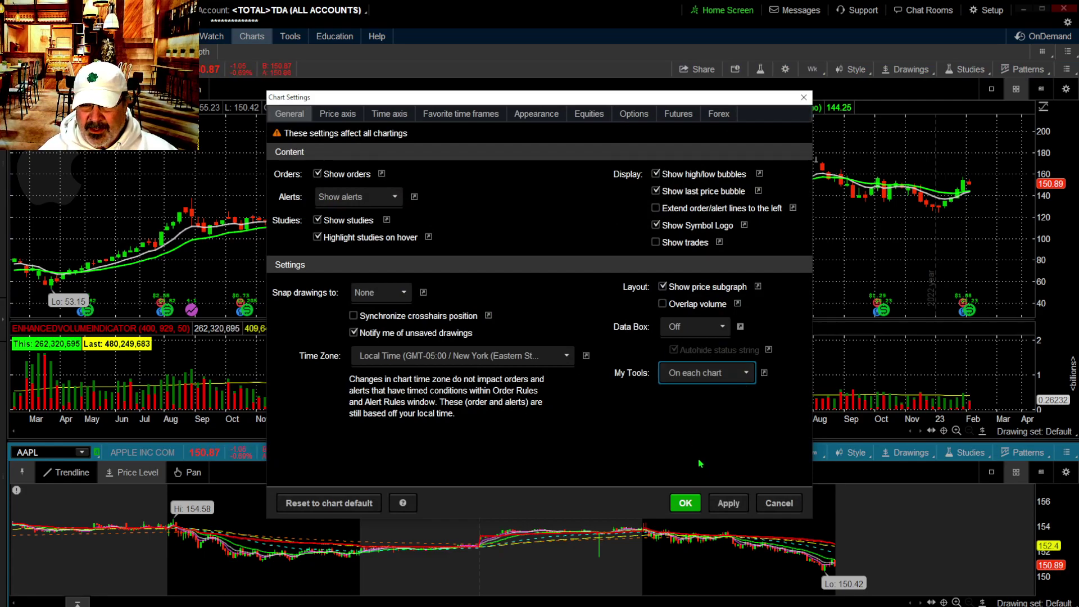
{"action": "left_click", "coordinate": [680, 502]}
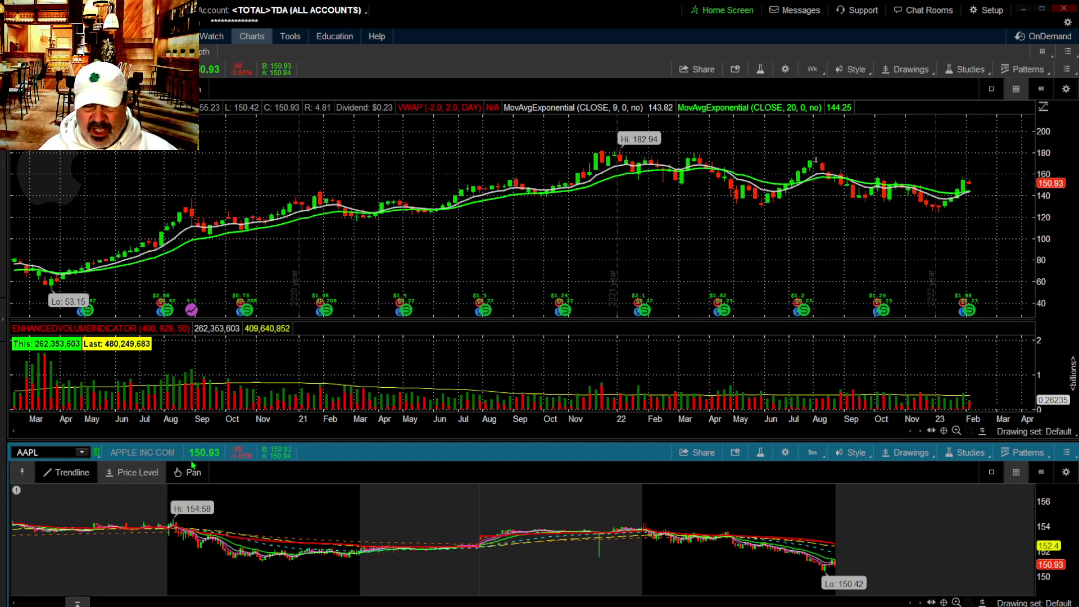
{"action": "left_click", "coordinate": [64, 475]}
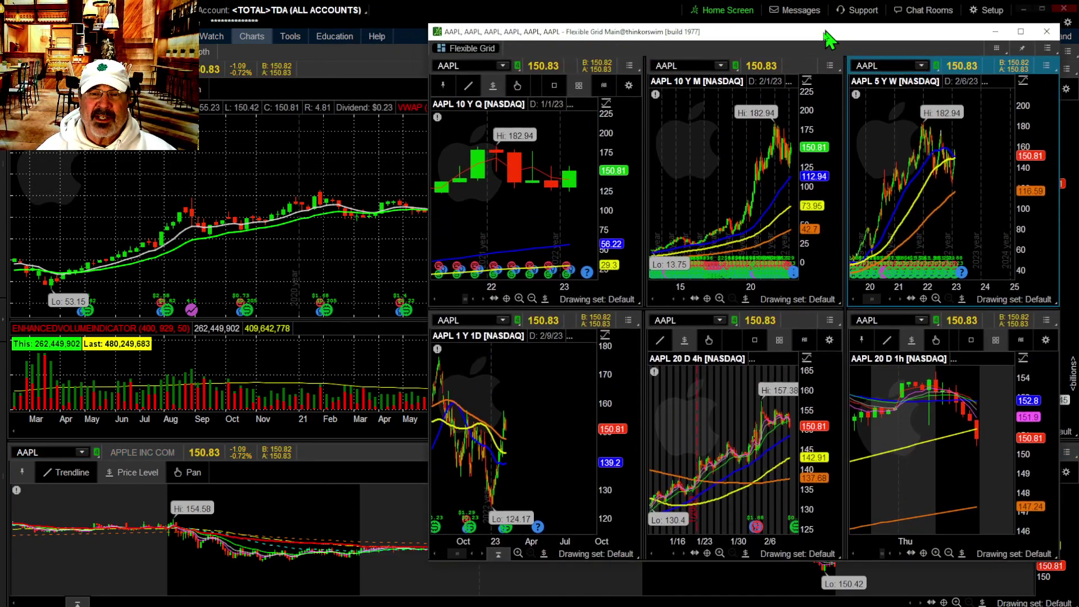
Reposition and maximize the detached Flexible Grid window to examine its six AAPL charts, and minimize it.
{"action": "left_click_drag", "start_coordinate": [831, 28], "coordinate": [423, 16]}
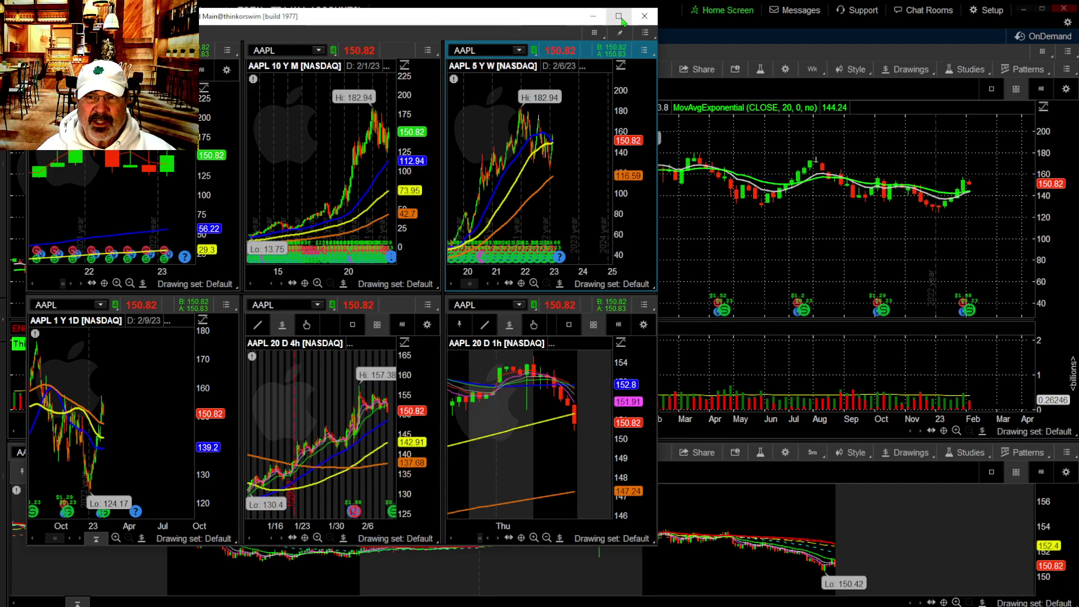
{"action": "left_click", "coordinate": [619, 17]}
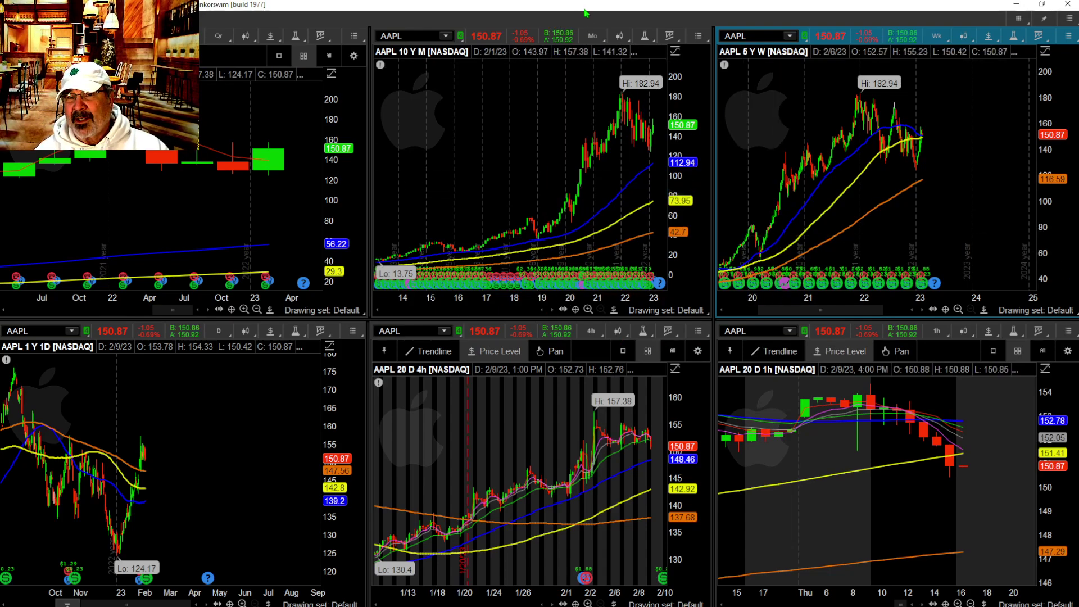
{"action": "left_click", "coordinate": [1016, 4]}
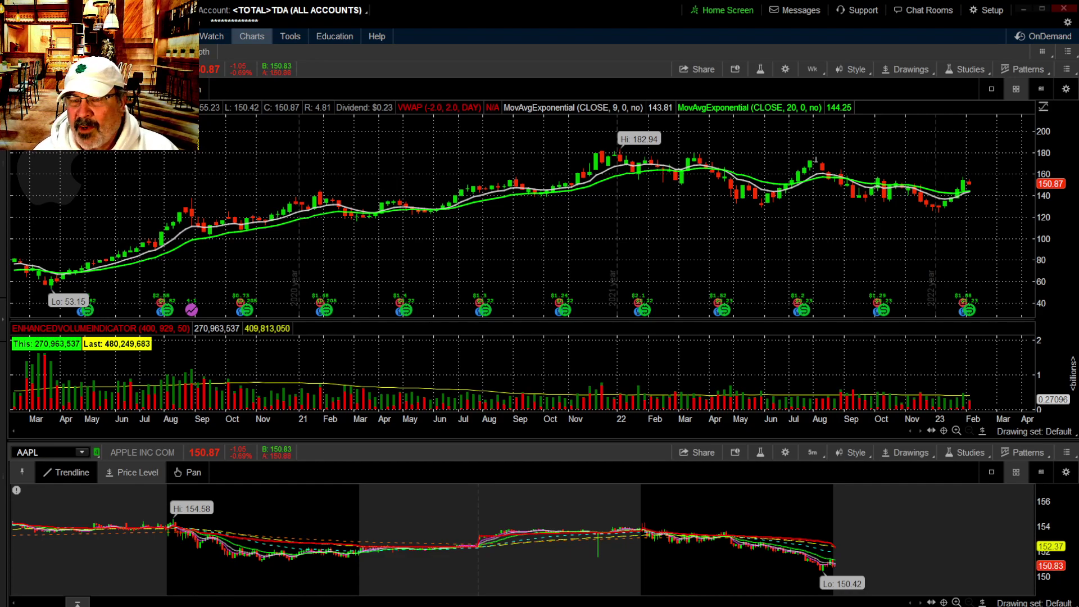
Draw a trendline on the weekly AAPL chart from the March 2020 low, about 52.44, to about 165.78 in April 2022.
{"action": "left_click_drag", "start_coordinate": [1043, 200], "coordinate": [1043, 211]}
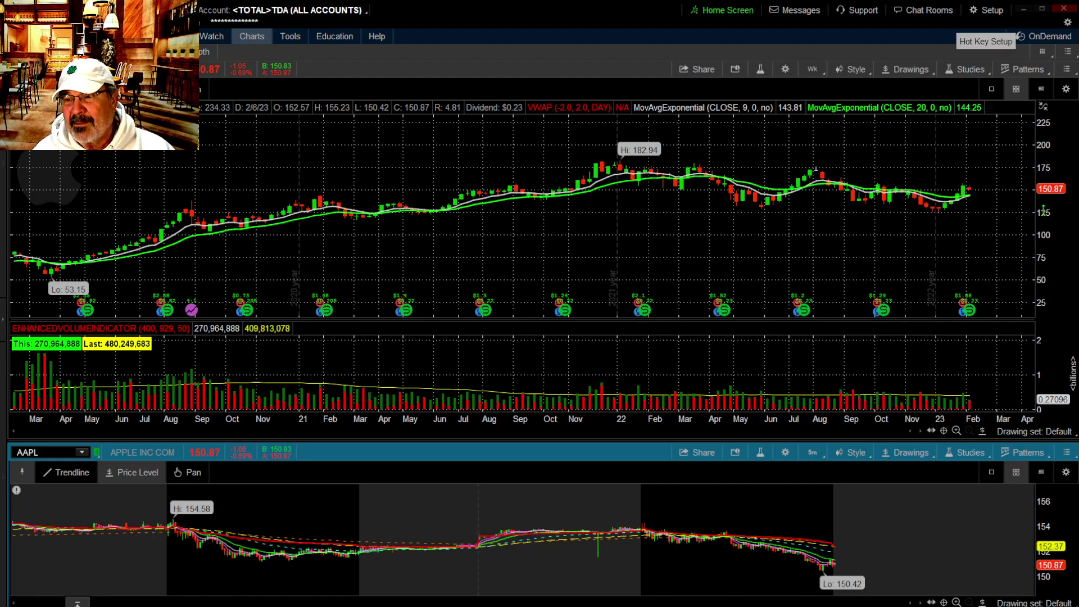
{"action": "left_click_drag", "start_coordinate": [1043, 211], "coordinate": [1044, 221]}
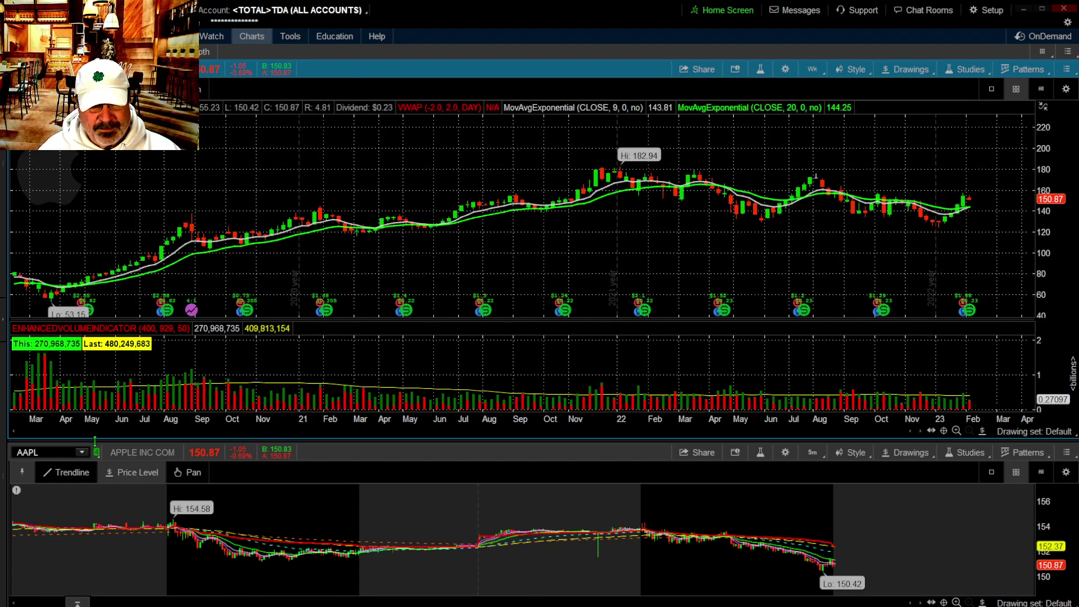
{"action": "left_click", "coordinate": [72, 472]}
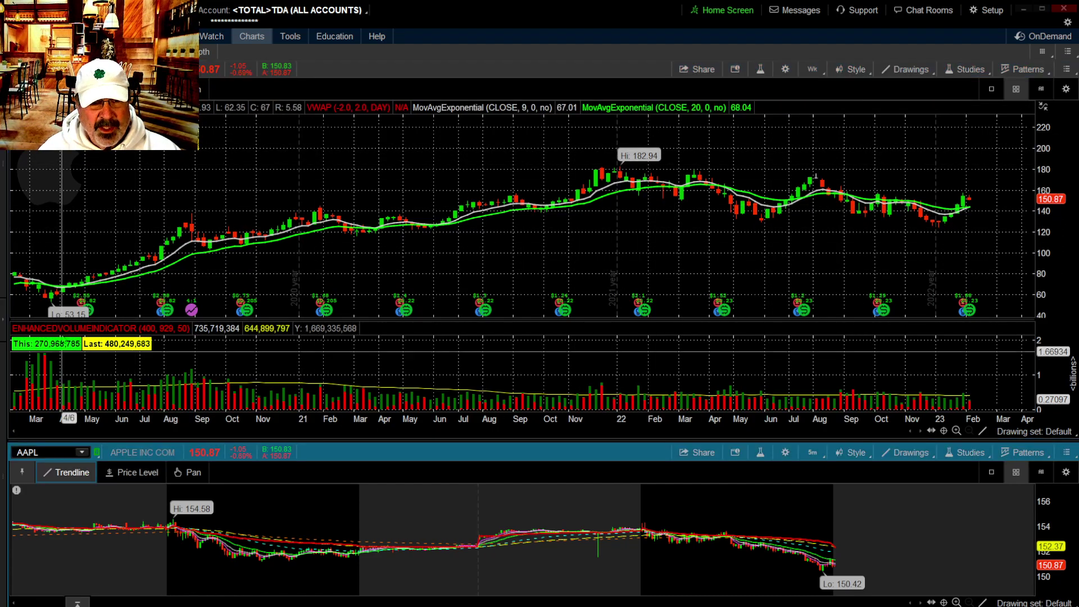
{"action": "left_click", "coordinate": [51, 301]}
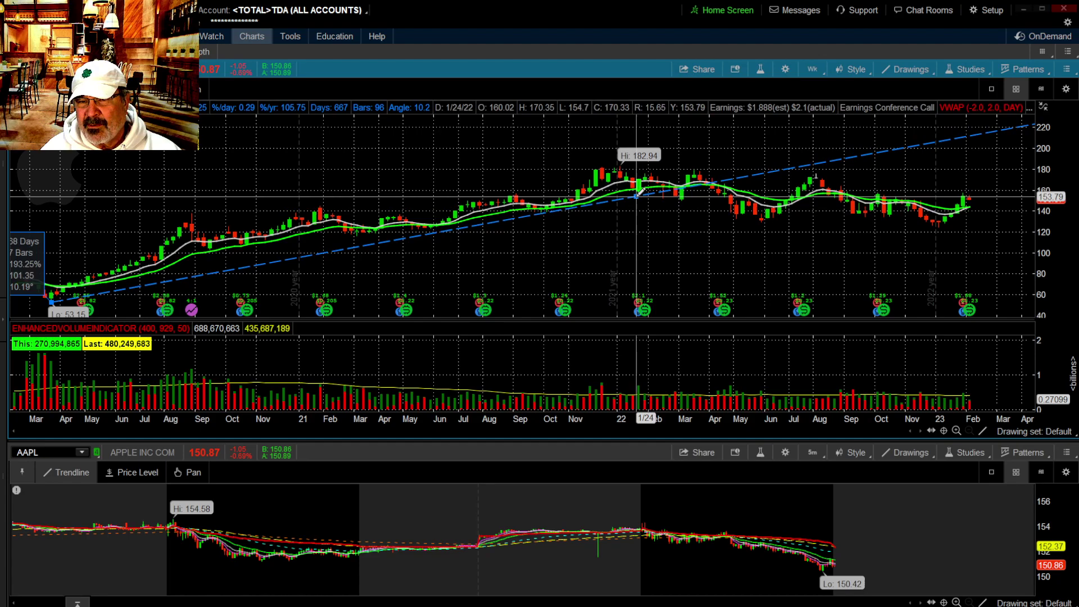
{"action": "left_click", "coordinate": [703, 183]}
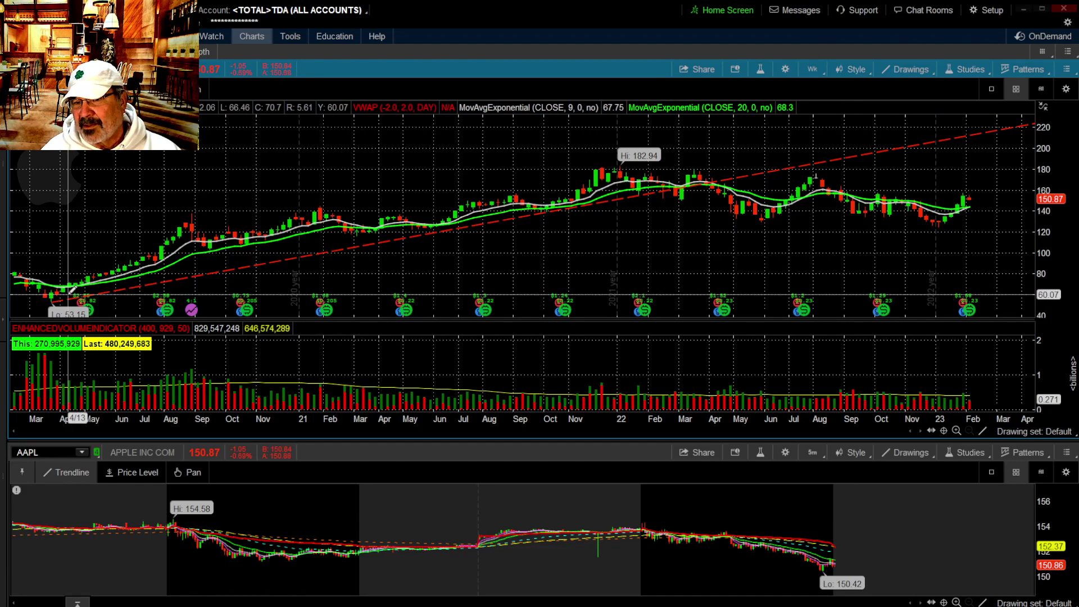
Review the color and line style options in the new trendline's properties, keeping the red dashed line.
{"action": "right_click", "coordinate": [846, 157]}
{"action": "left_click", "coordinate": [885, 176]}
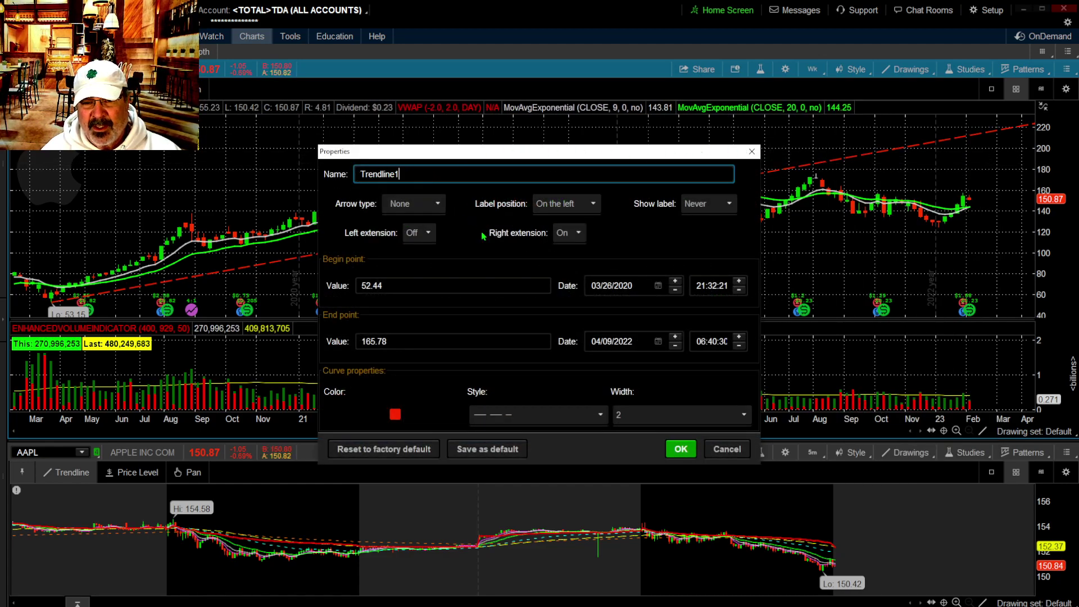
{"action": "left_click", "coordinate": [394, 416]}
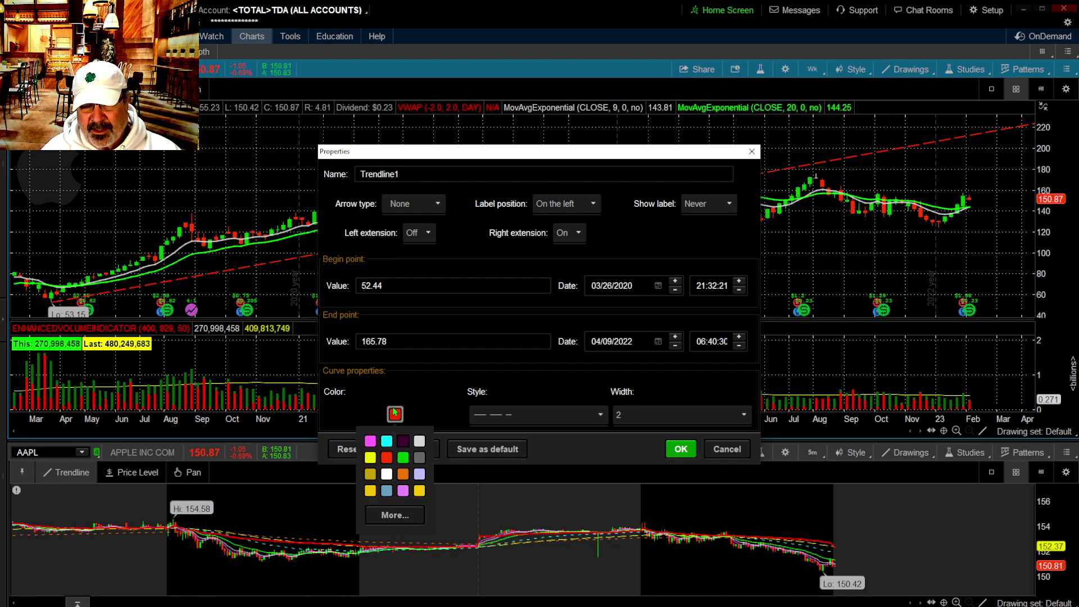
{"action": "left_click", "coordinate": [395, 415]}
{"action": "left_click", "coordinate": [595, 413]}
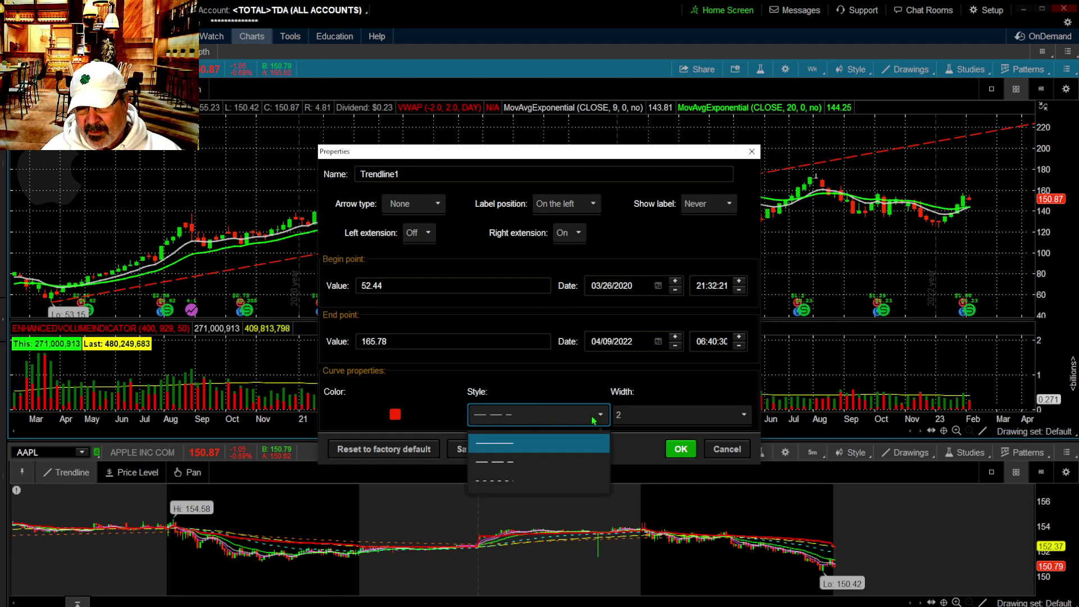
{"action": "left_click", "coordinate": [602, 418]}
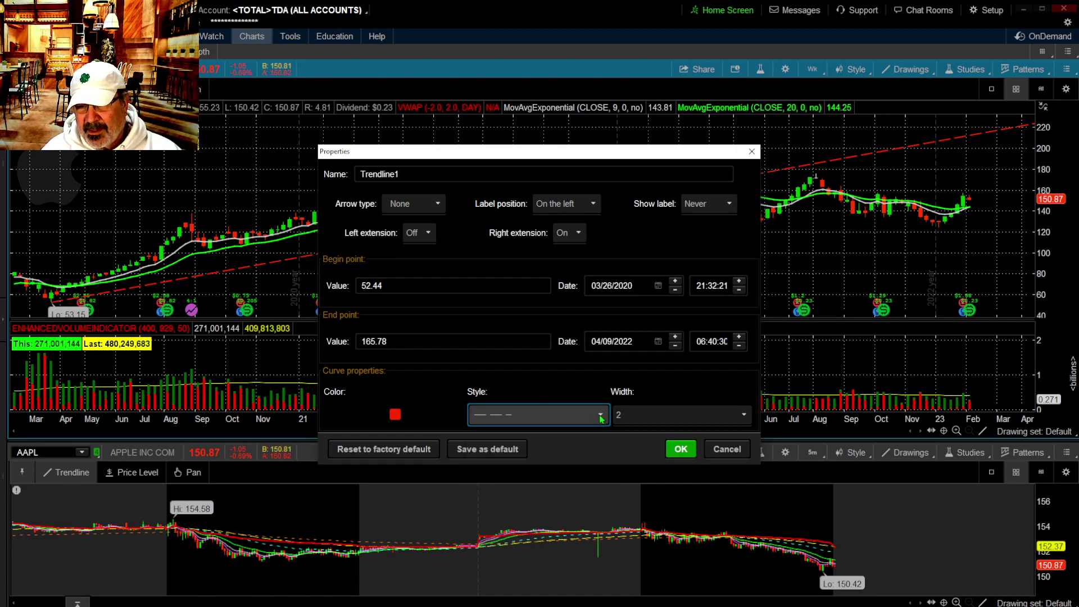
{"action": "left_click", "coordinate": [680, 449]}
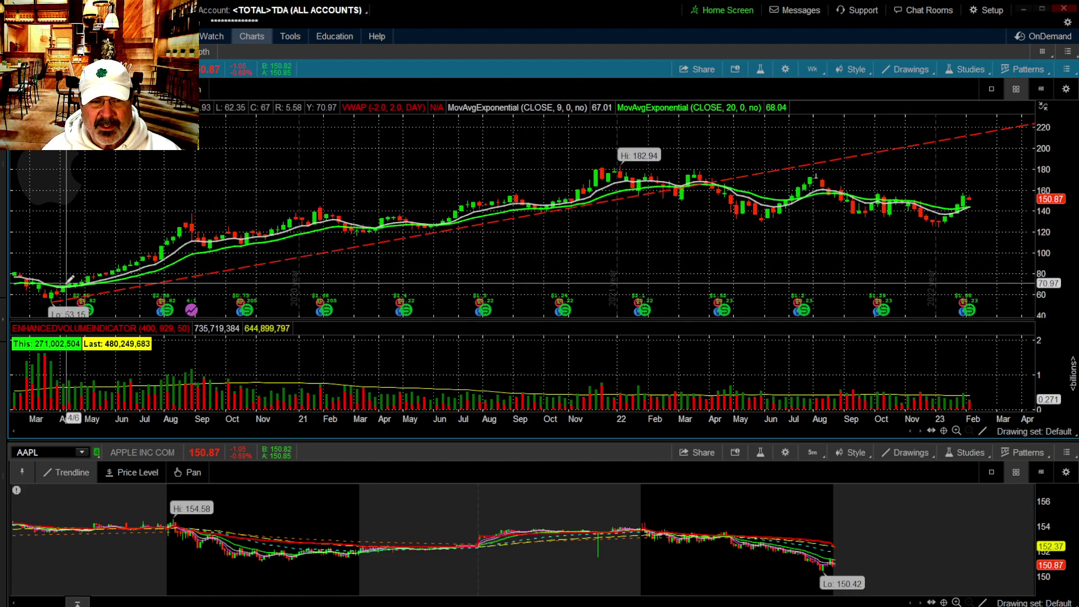
Set the upper AAPL chart's time frame to 3 Y : W.
{"action": "mouse_move", "coordinate": [54, 296]}
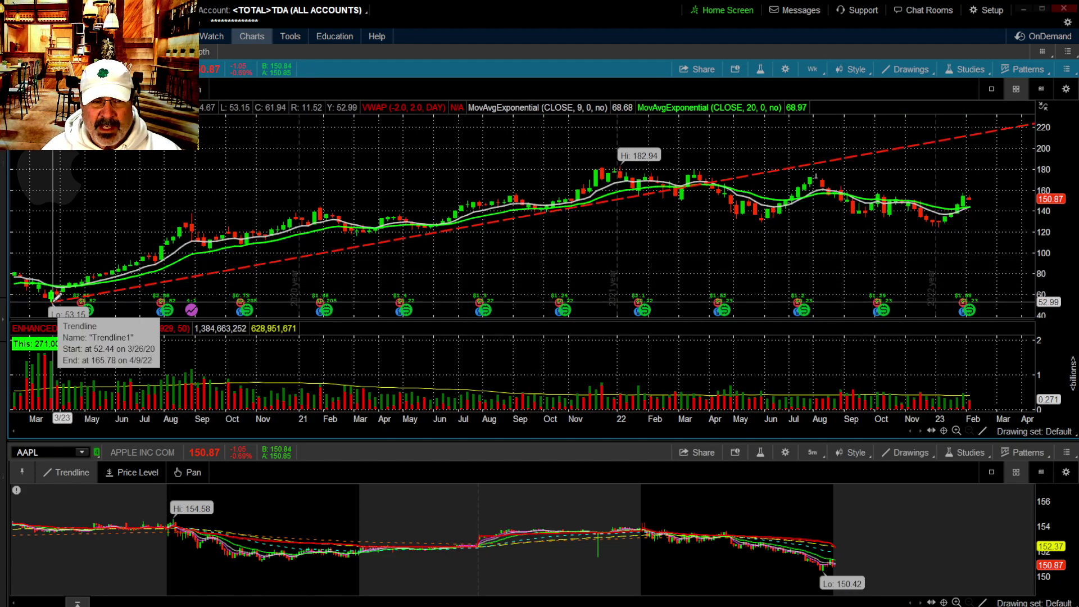
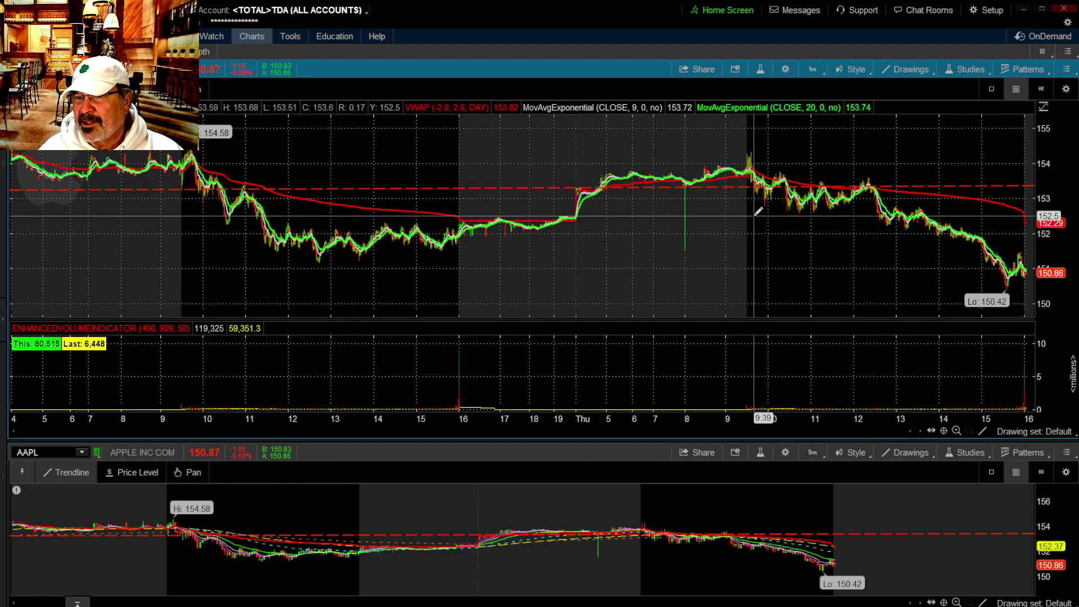
{"action": "left_click", "coordinate": [813, 74]}
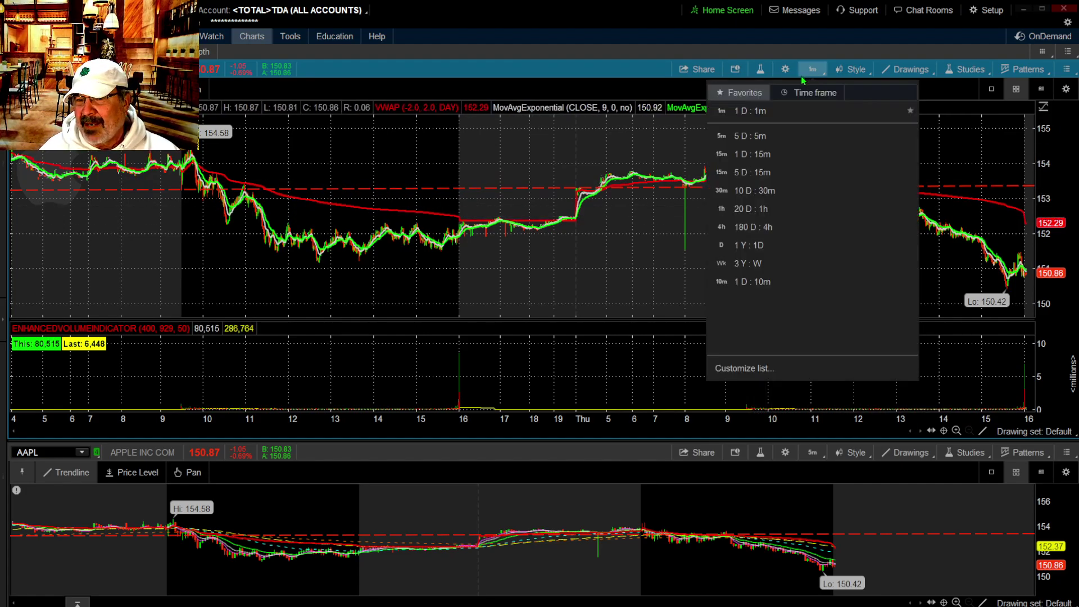
{"action": "left_click", "coordinate": [736, 264]}
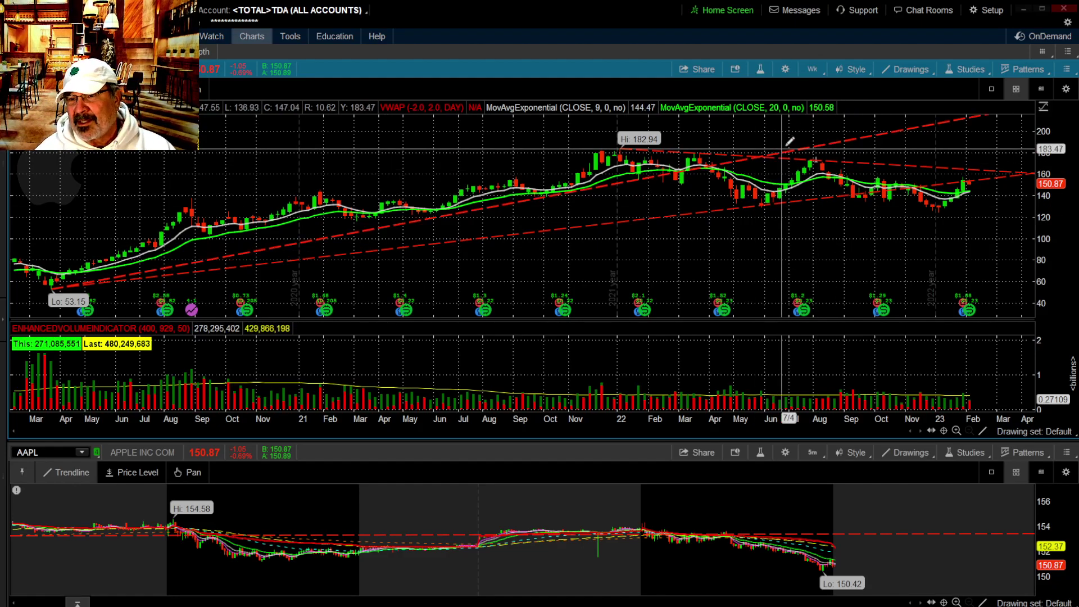
Switch the upper AAPL chart to 1 Y : 1D and place a price level at the August 2022 peak, about 175.06.
{"action": "left_click", "coordinate": [813, 70]}
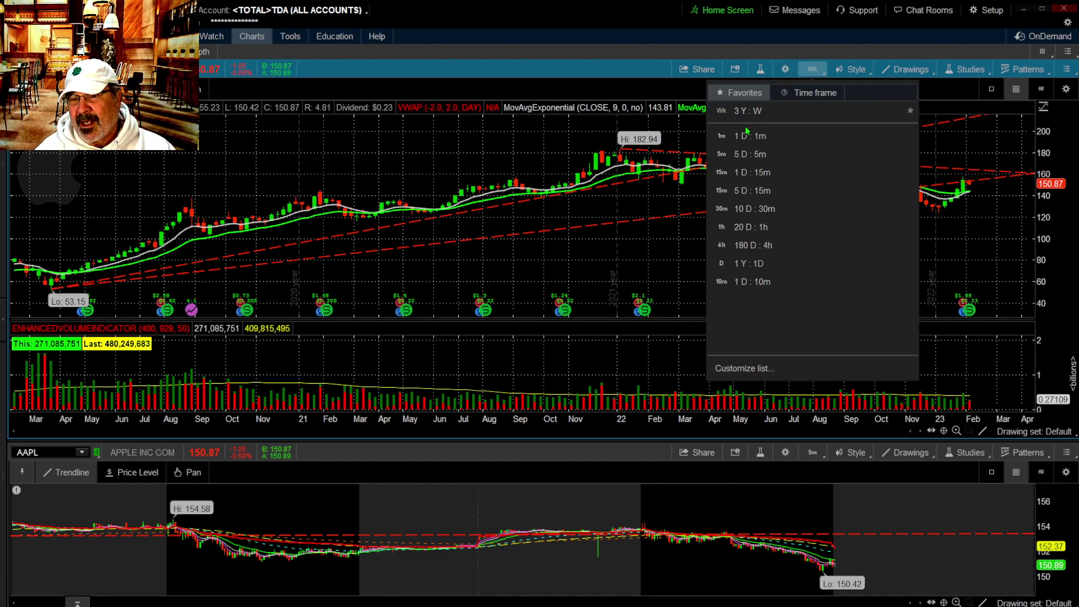
{"action": "left_click", "coordinate": [755, 264]}
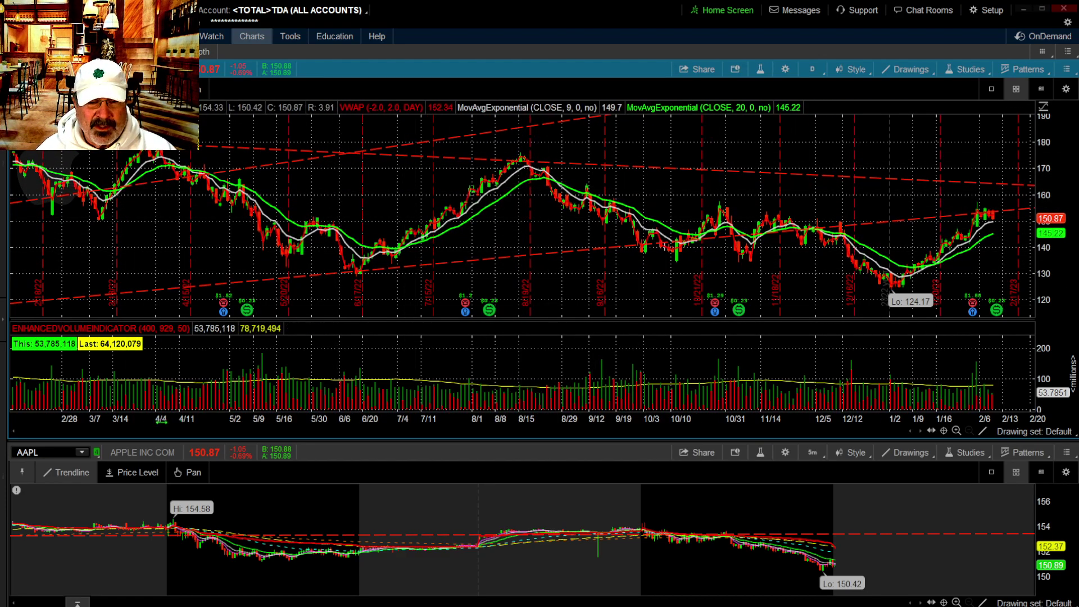
{"action": "left_click", "coordinate": [128, 473]}
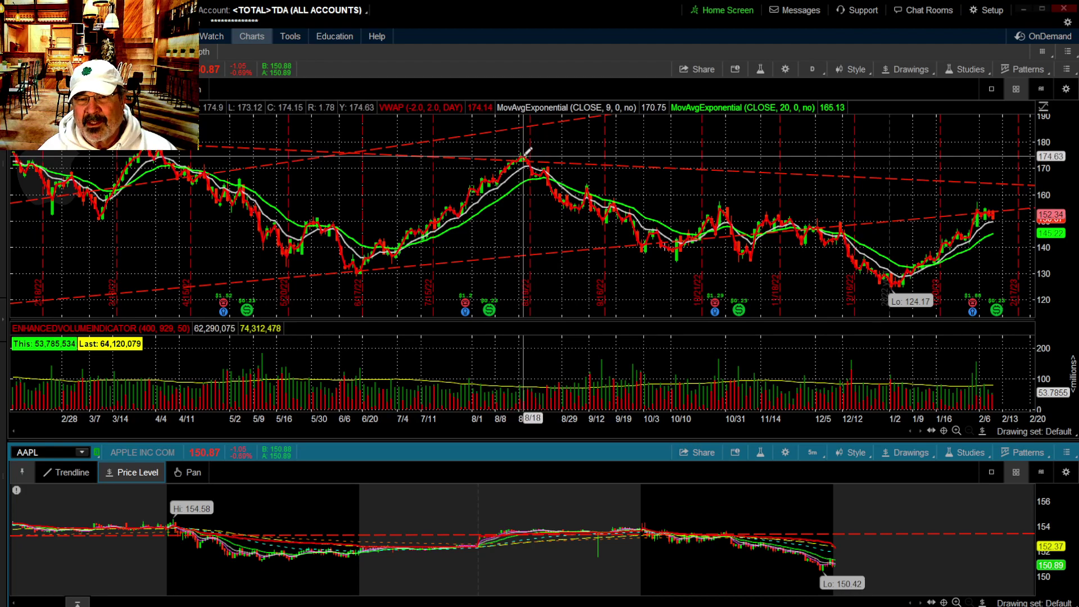
{"action": "left_click", "coordinate": [524, 154]}
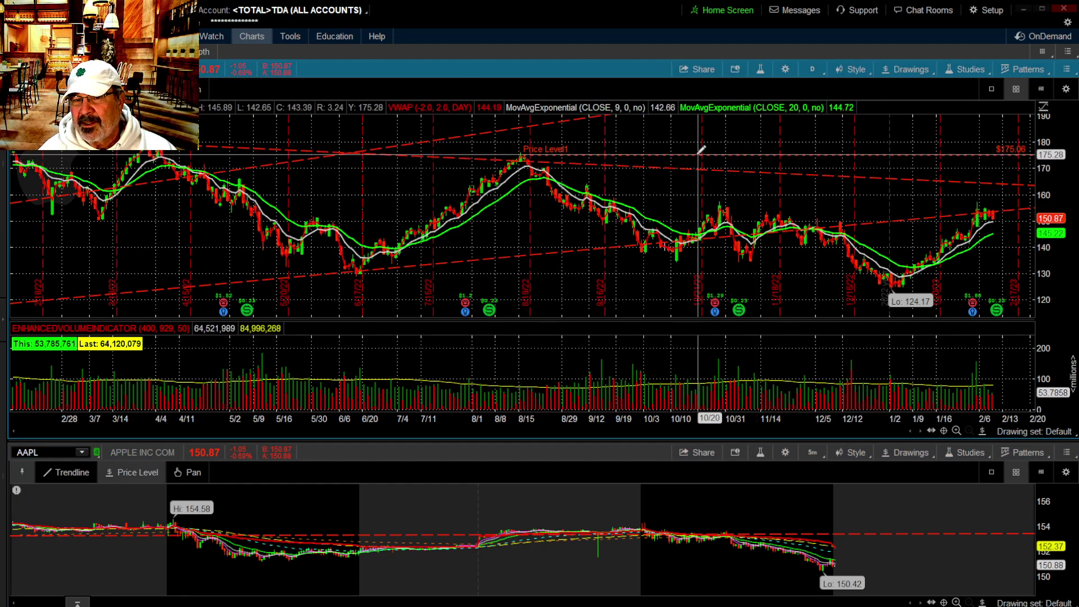
Change the price level at the August peak to a green solid line.
{"action": "right_click", "coordinate": [698, 150]}
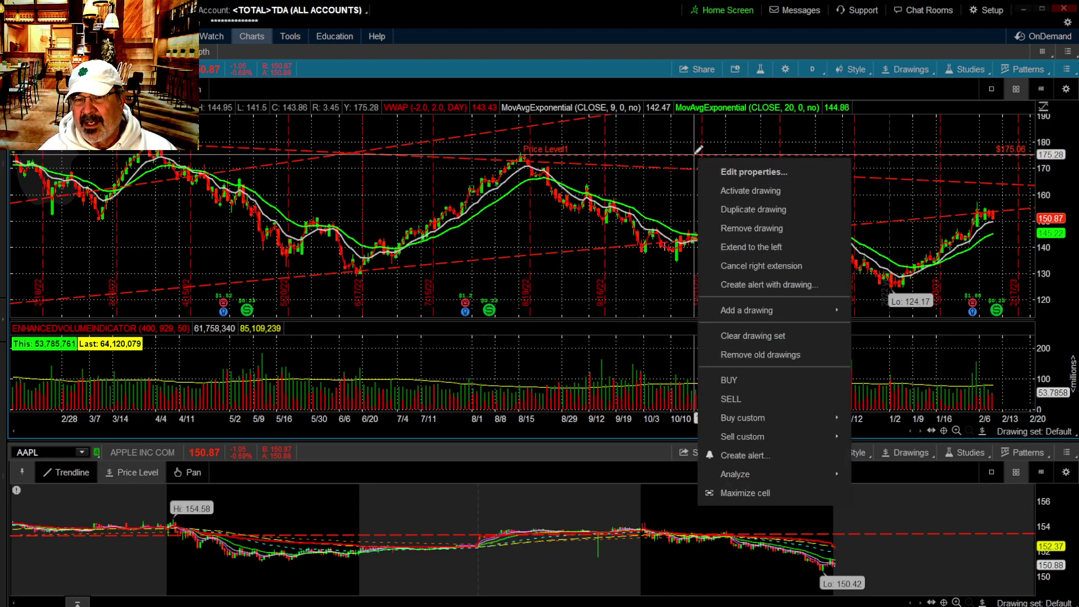
{"action": "left_click", "coordinate": [719, 175]}
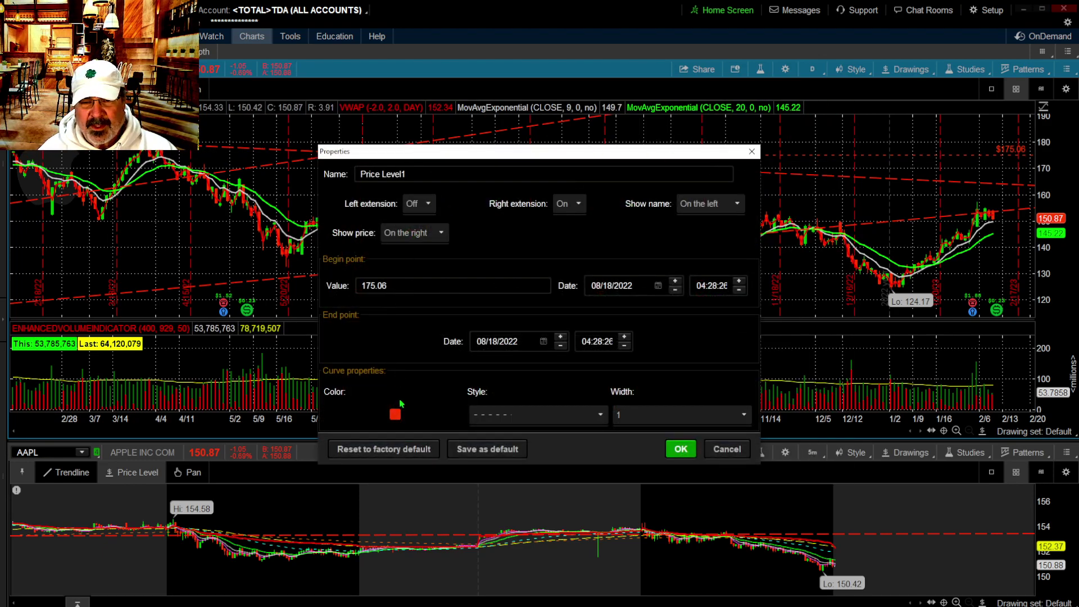
{"action": "left_click", "coordinate": [395, 415]}
{"action": "left_click", "coordinate": [402, 458]}
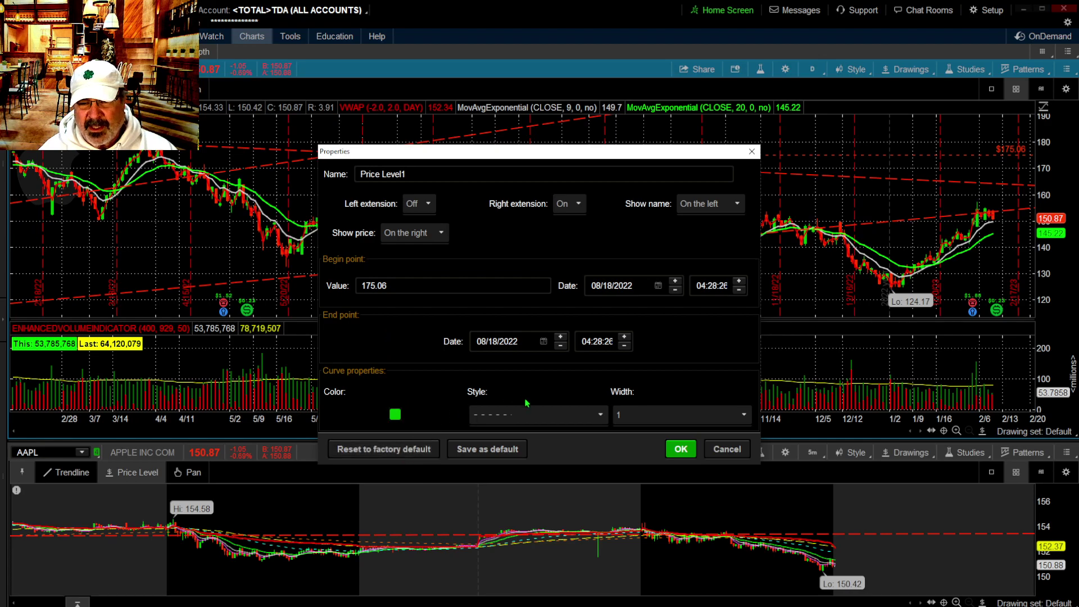
{"action": "left_click", "coordinate": [600, 414]}
{"action": "left_click", "coordinate": [596, 443]}
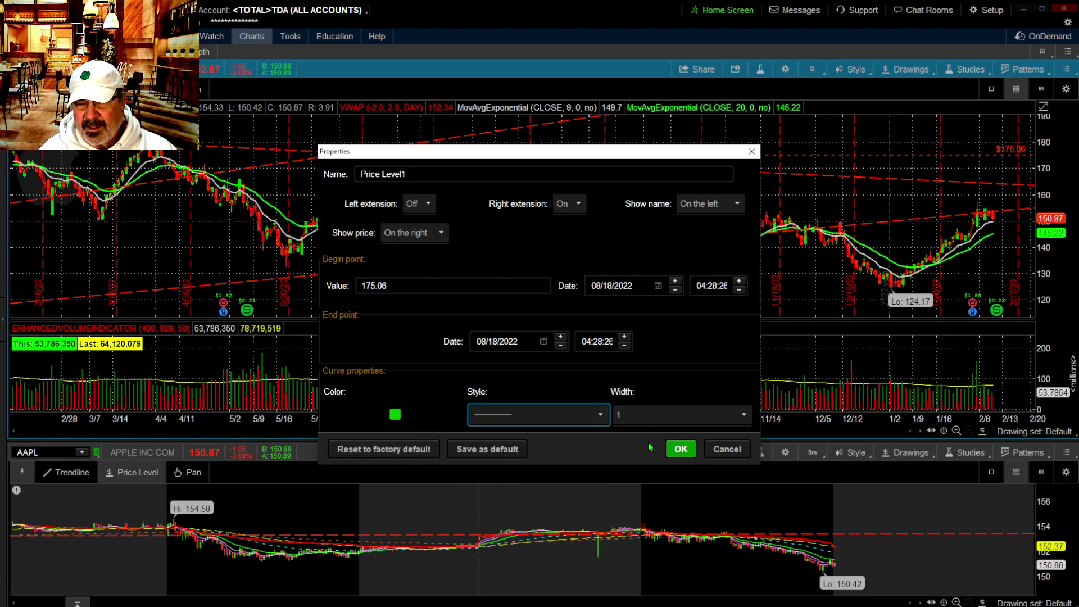
{"action": "left_click", "coordinate": [680, 449]}
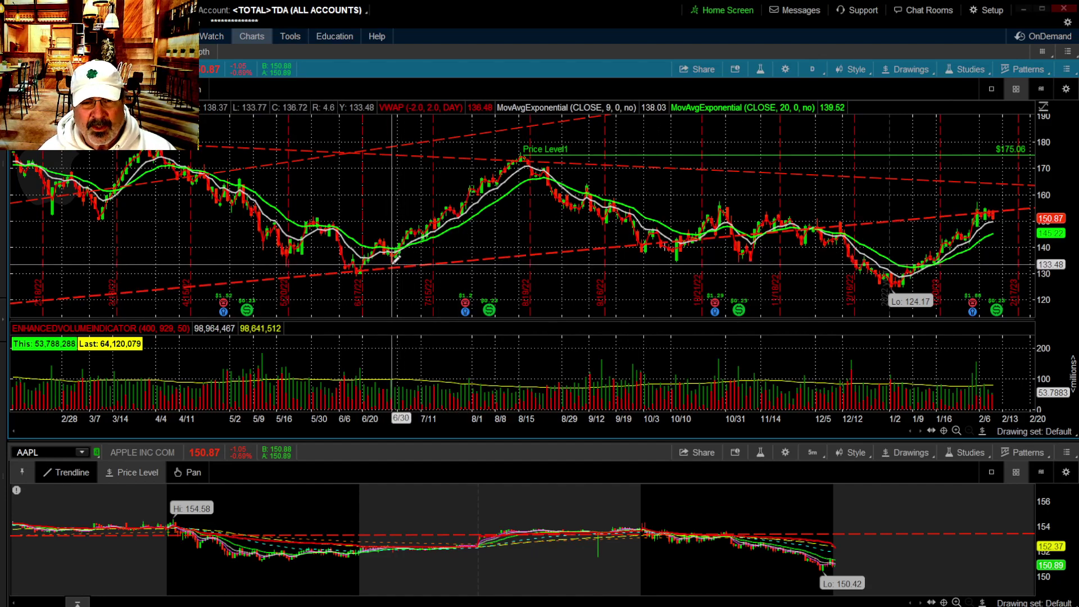
Place a price level at the May 2022 low, about 134.35, and change it to a green solid line.
{"action": "left_click", "coordinate": [285, 259]}
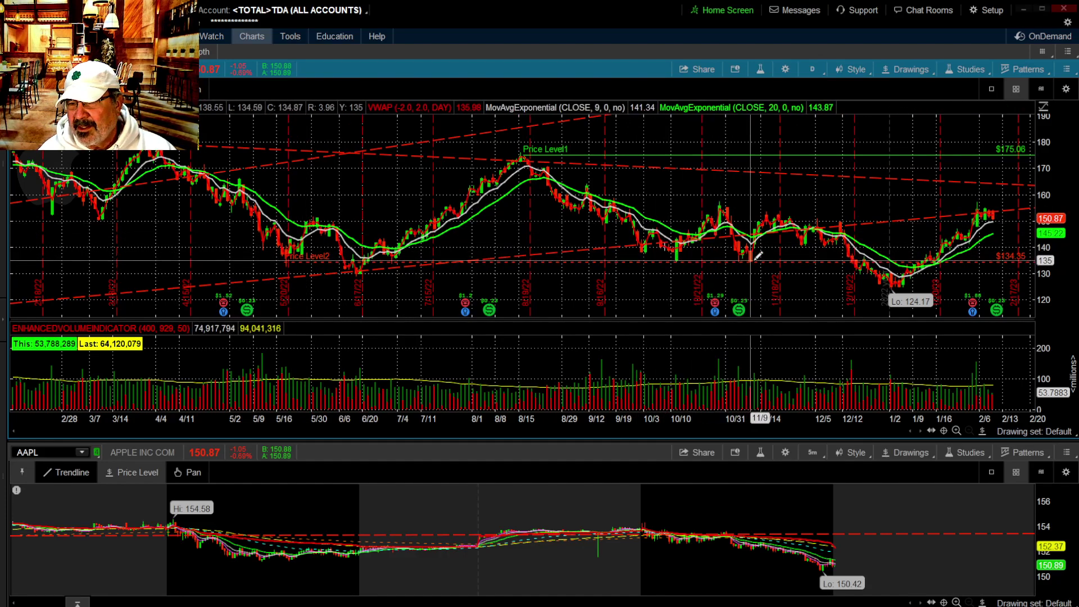
{"action": "right_click", "coordinate": [786, 267]}
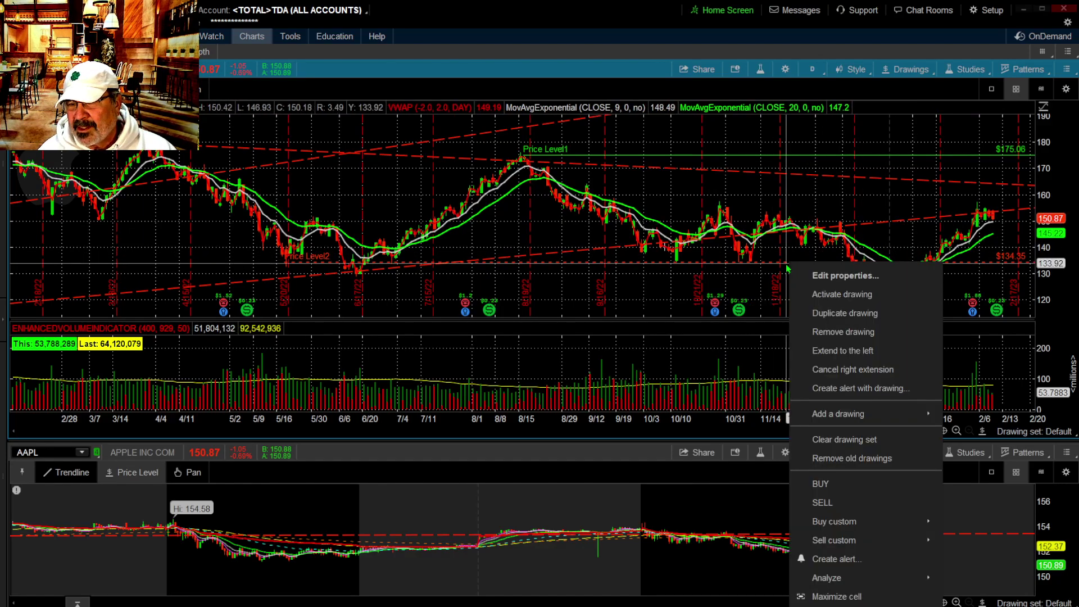
{"action": "left_click", "coordinate": [810, 276]}
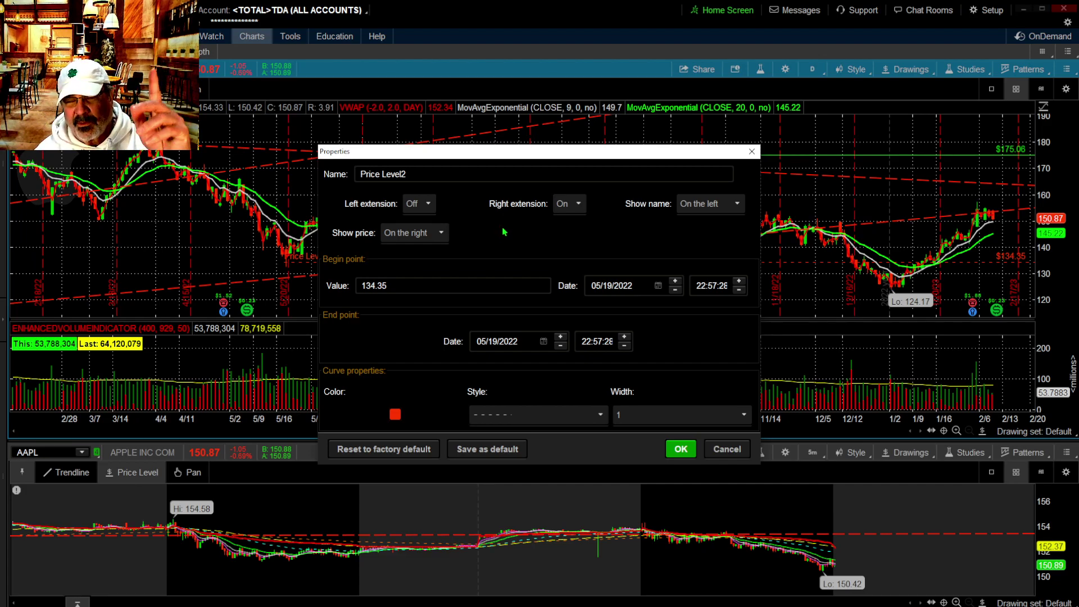
{"action": "left_click", "coordinate": [395, 416]}
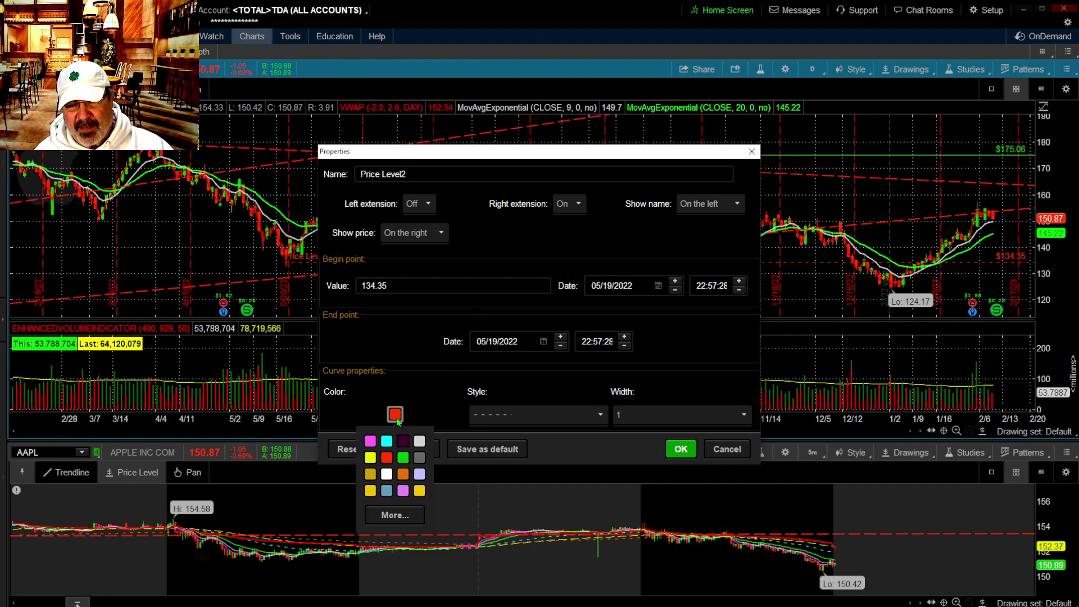
{"action": "left_click", "coordinate": [403, 458]}
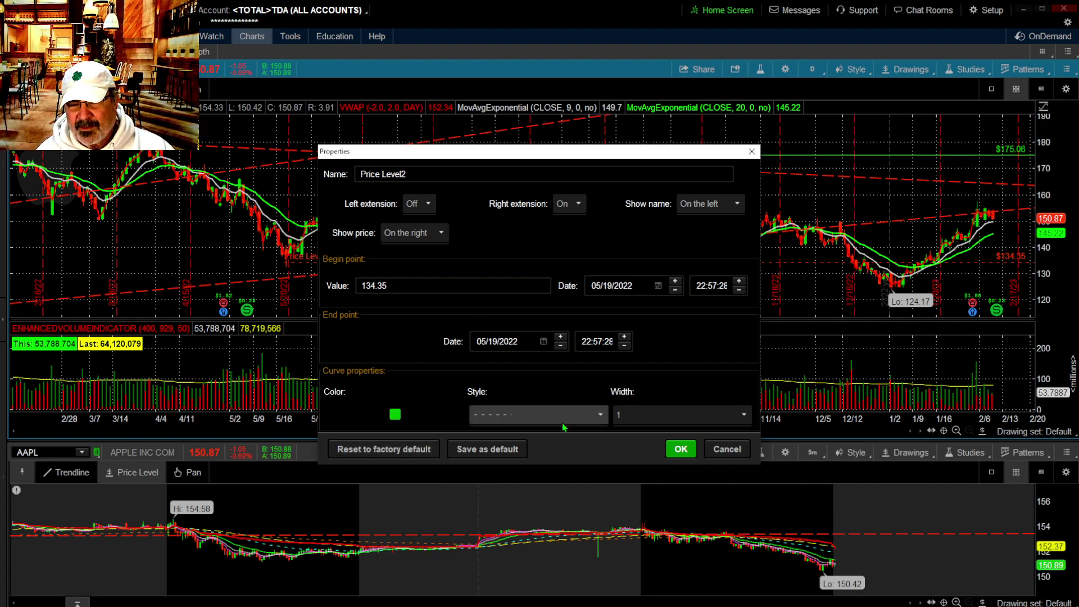
{"action": "left_click", "coordinate": [600, 414]}
{"action": "left_click", "coordinate": [608, 443]}
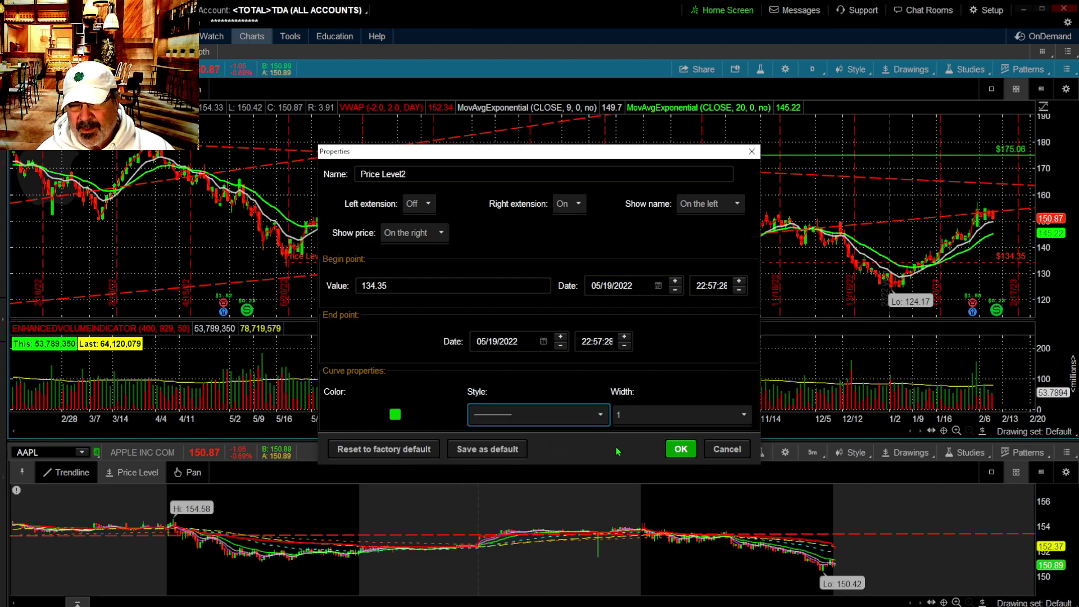
{"action": "left_click", "coordinate": [680, 449]}
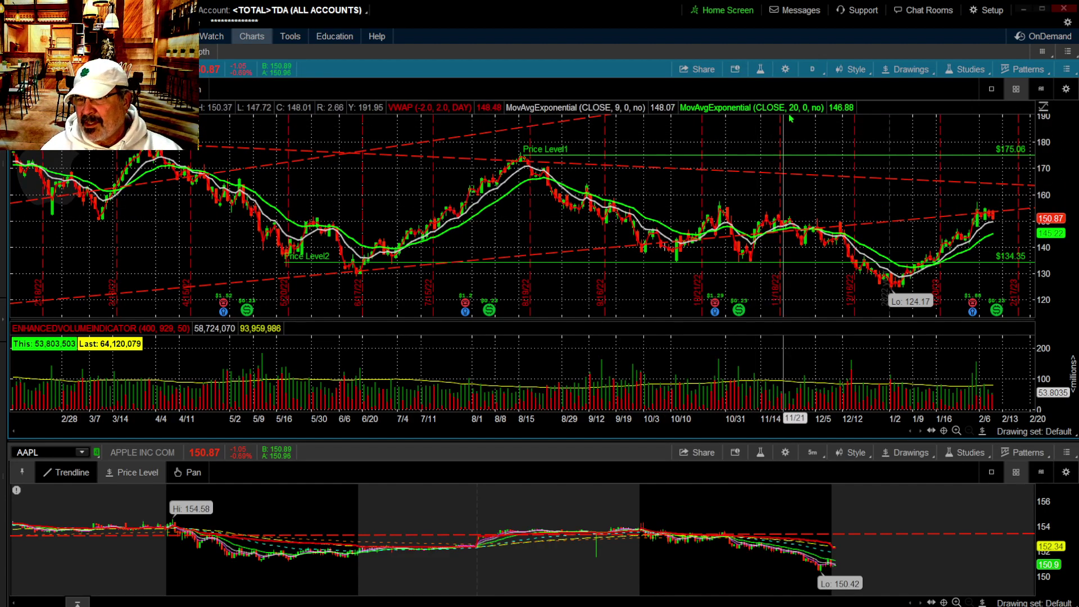
Switch the upper AAPL chart to 1 D : 1m and extend its time interval to 3 days.
{"action": "left_click", "coordinate": [818, 74]}
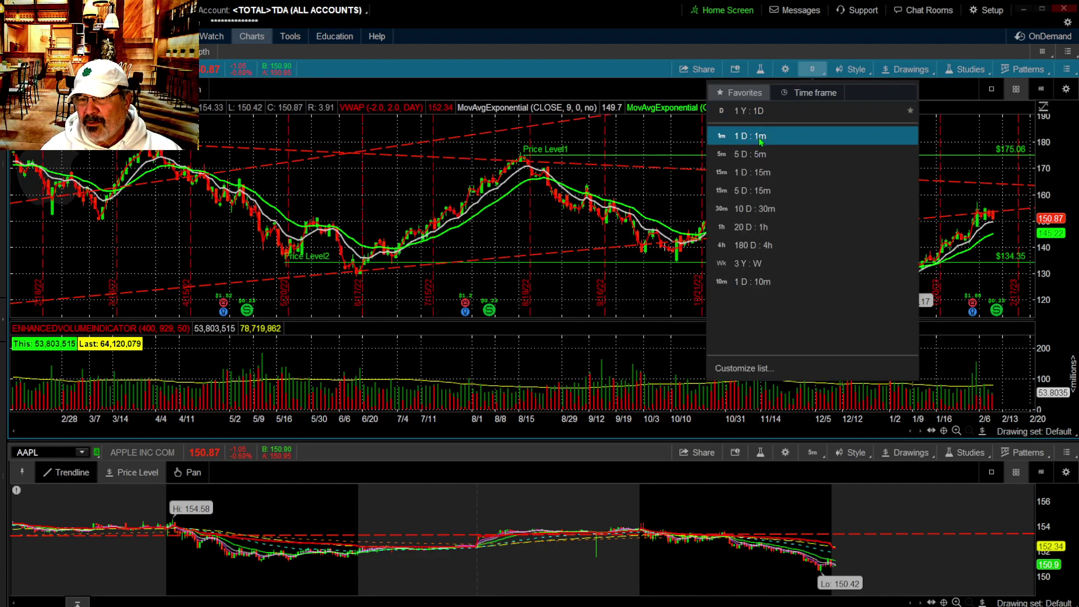
{"action": "left_click", "coordinate": [739, 134]}
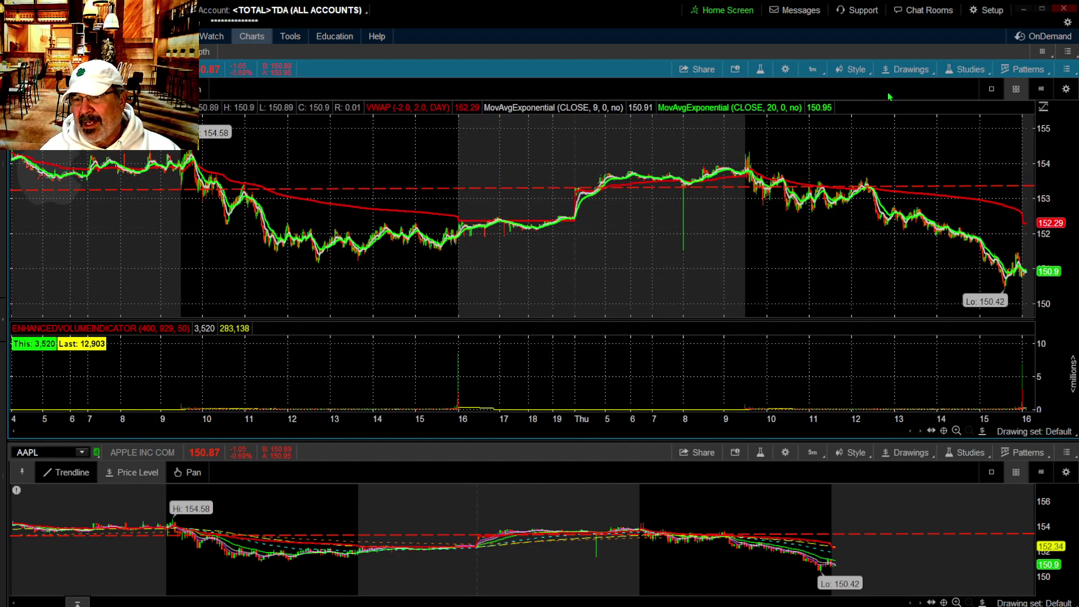
{"action": "left_click", "coordinate": [814, 69]}
{"action": "left_click", "coordinate": [810, 93]}
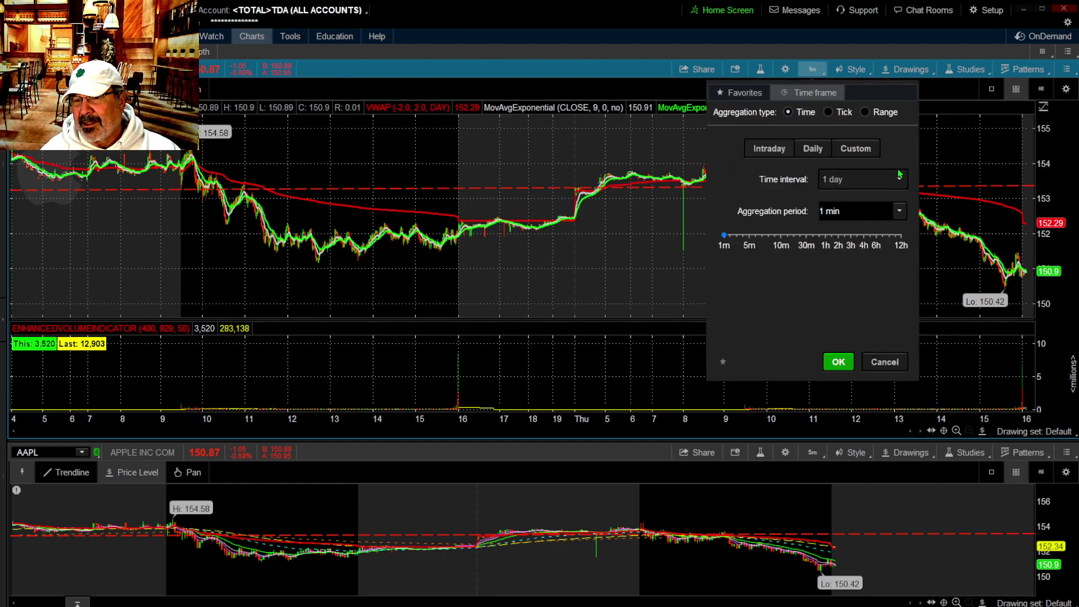
{"action": "left_click", "coordinate": [899, 180]}
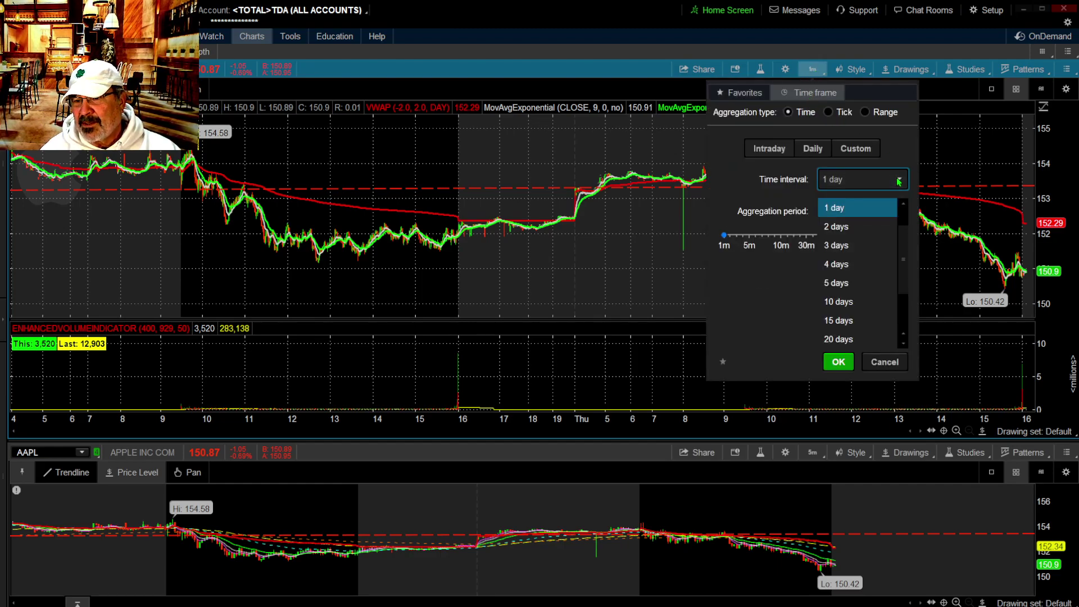
{"action": "left_click", "coordinate": [852, 246]}
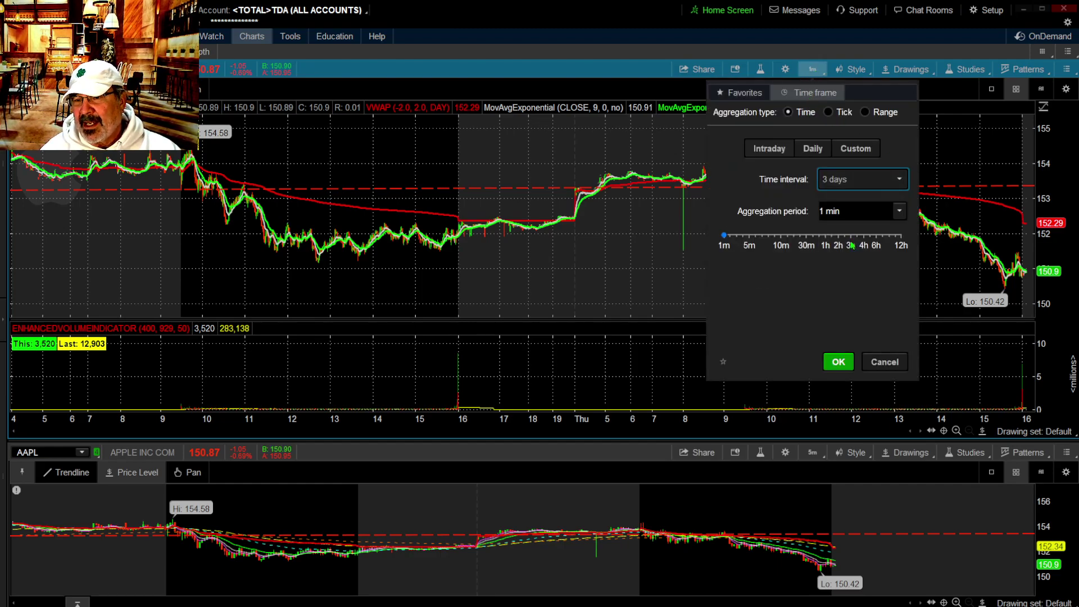
{"action": "left_click", "coordinate": [838, 362]}
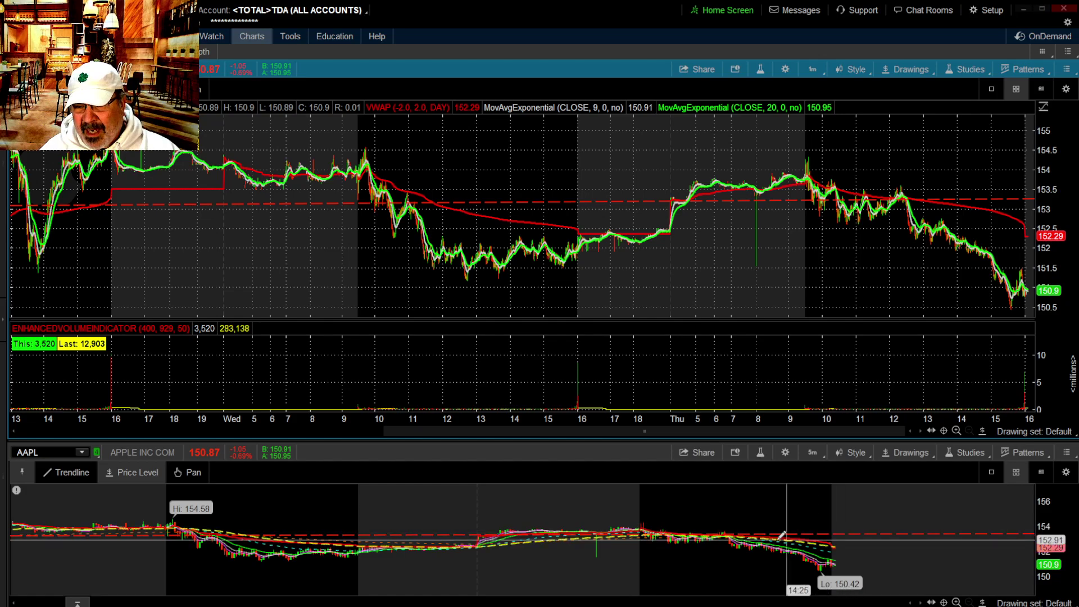
Maximize the lower 5-minute AAPL chart and set its time interval to 4 days.
{"action": "double_click", "coordinate": [631, 460]}
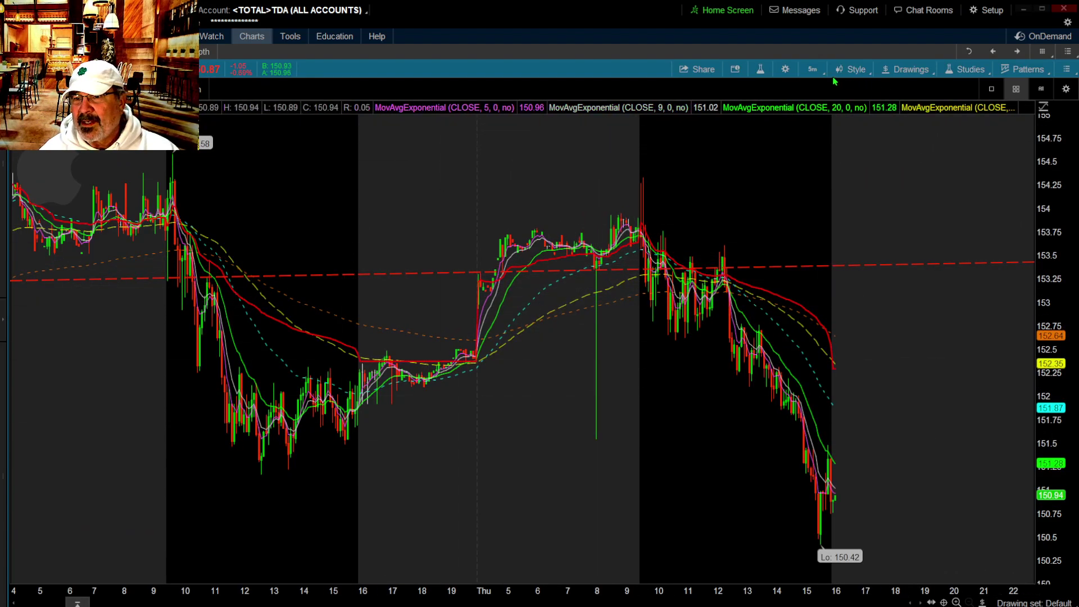
{"action": "left_click", "coordinate": [813, 70]}
{"action": "left_click", "coordinate": [810, 96]}
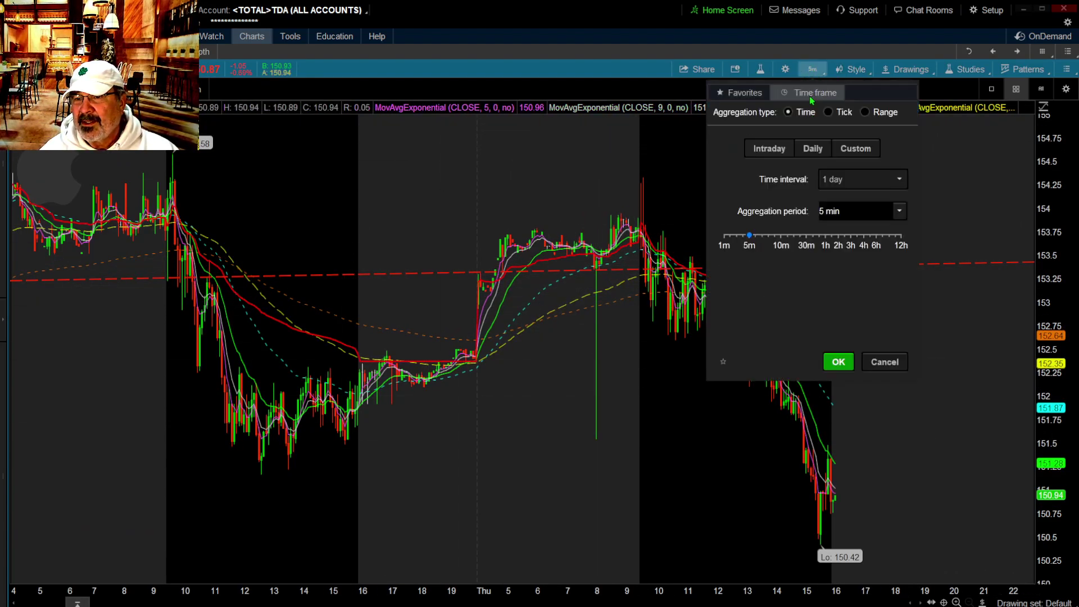
{"action": "left_click", "coordinate": [899, 180]}
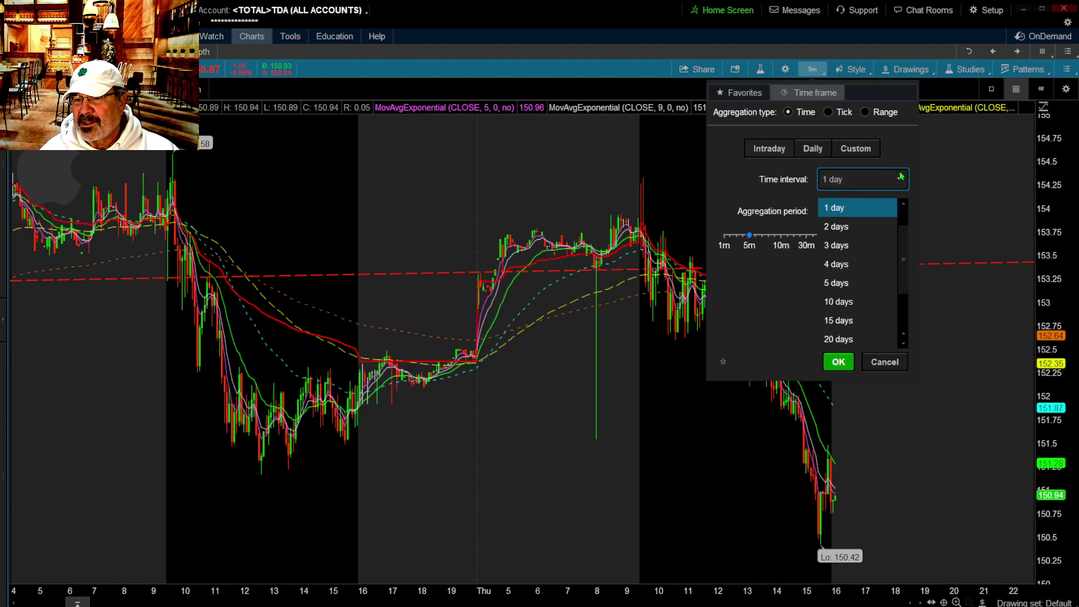
{"action": "left_click", "coordinate": [850, 268]}
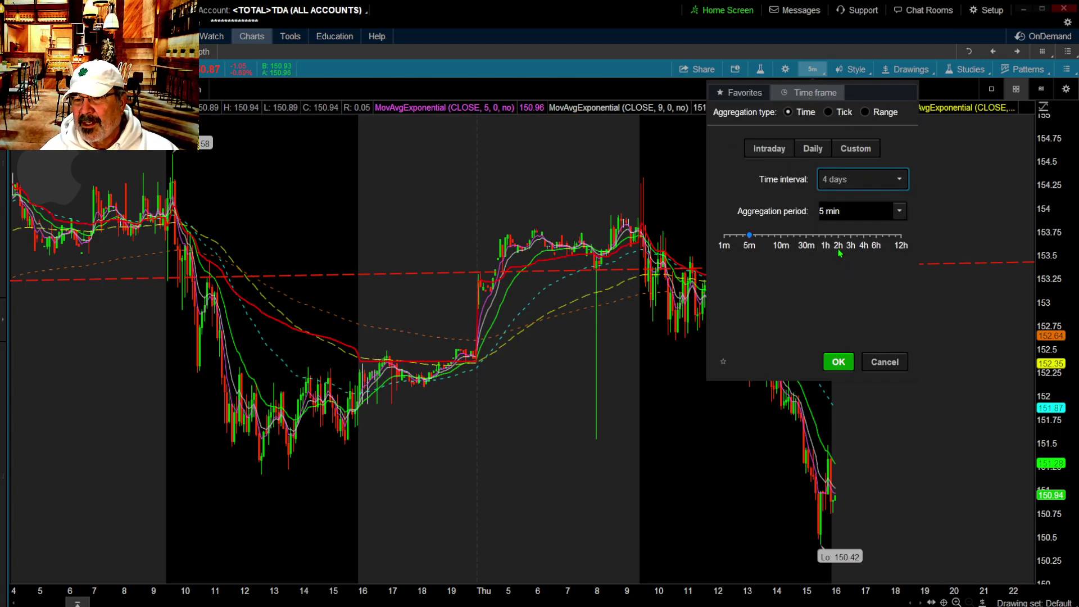
{"action": "left_click", "coordinate": [837, 363]}
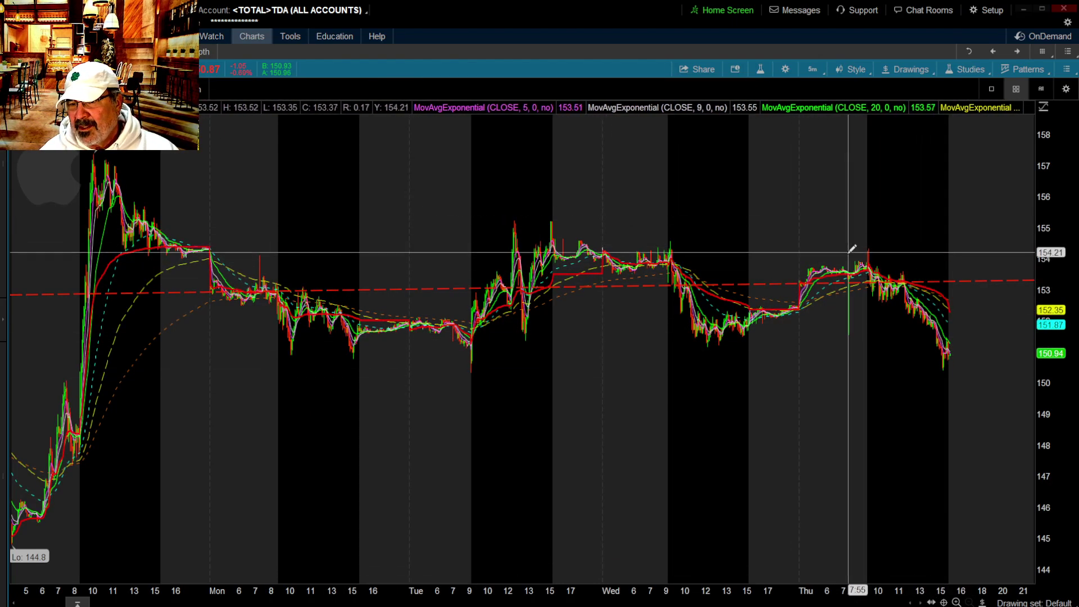
Place a price level at Tuesday's session high, about 155.22, name it OS HIGH and make it a green solid line.
{"action": "left_click", "coordinate": [519, 219]}
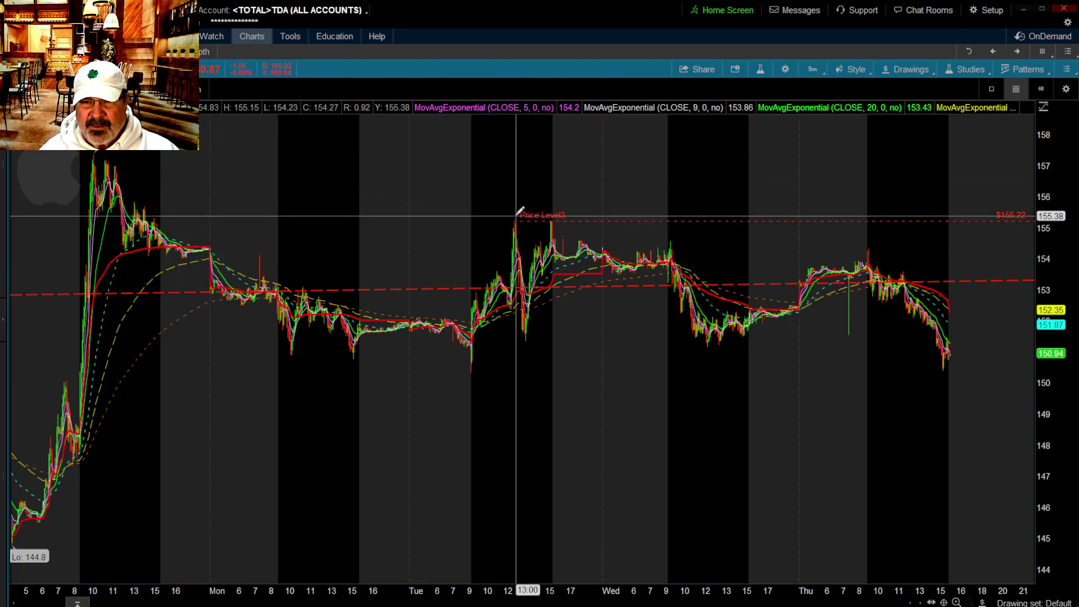
{"action": "right_click", "coordinate": [588, 219]}
{"action": "left_click", "coordinate": [608, 239]}
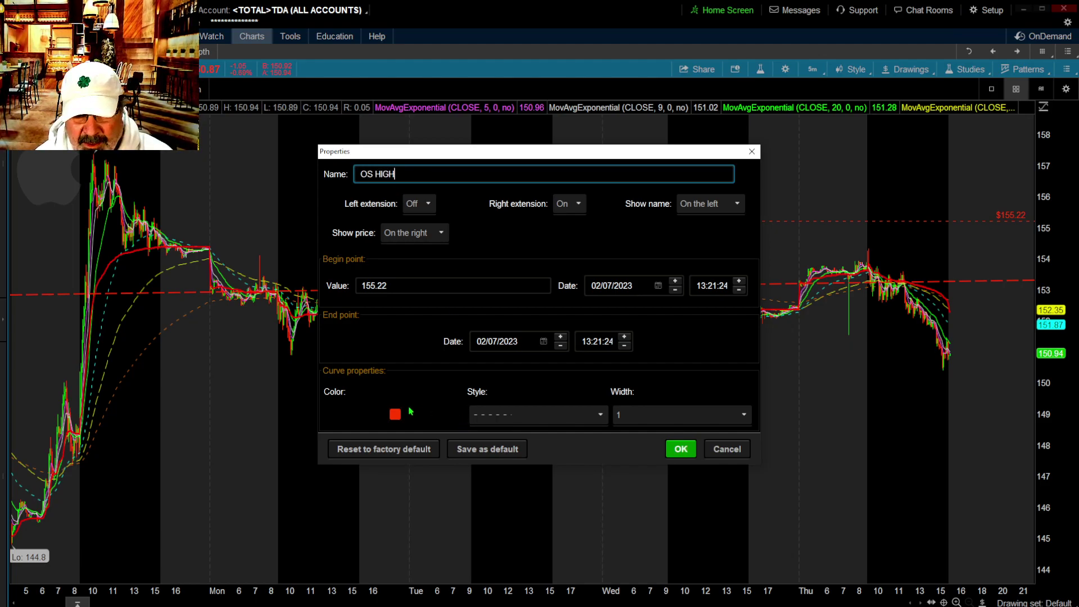
{"action": "left_click", "coordinate": [401, 414]}
{"action": "left_click", "coordinate": [399, 456]}
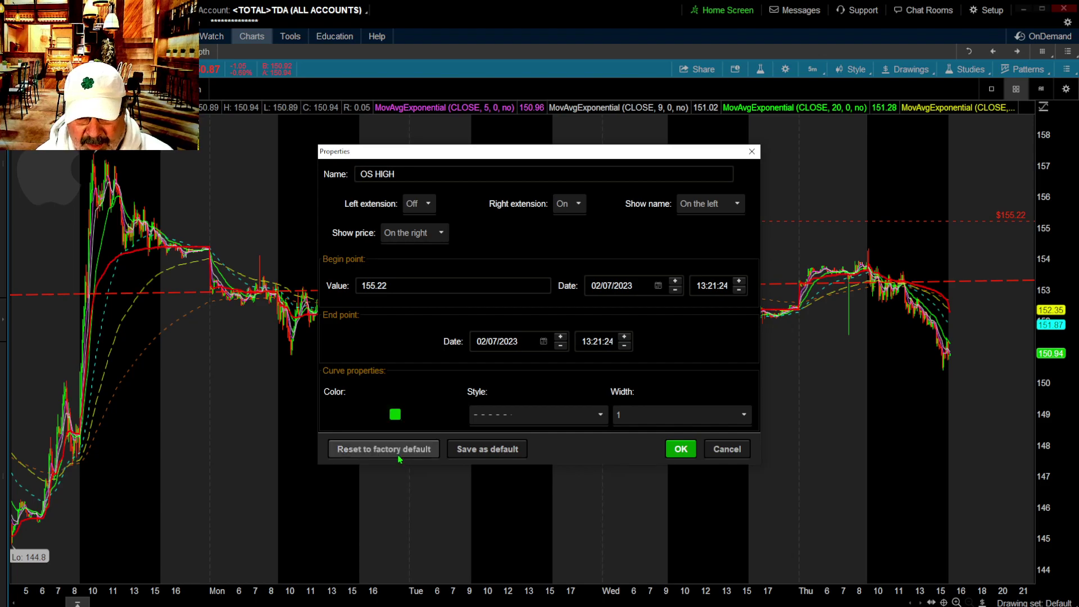
{"action": "left_click", "coordinate": [600, 416]}
{"action": "left_click", "coordinate": [519, 444]}
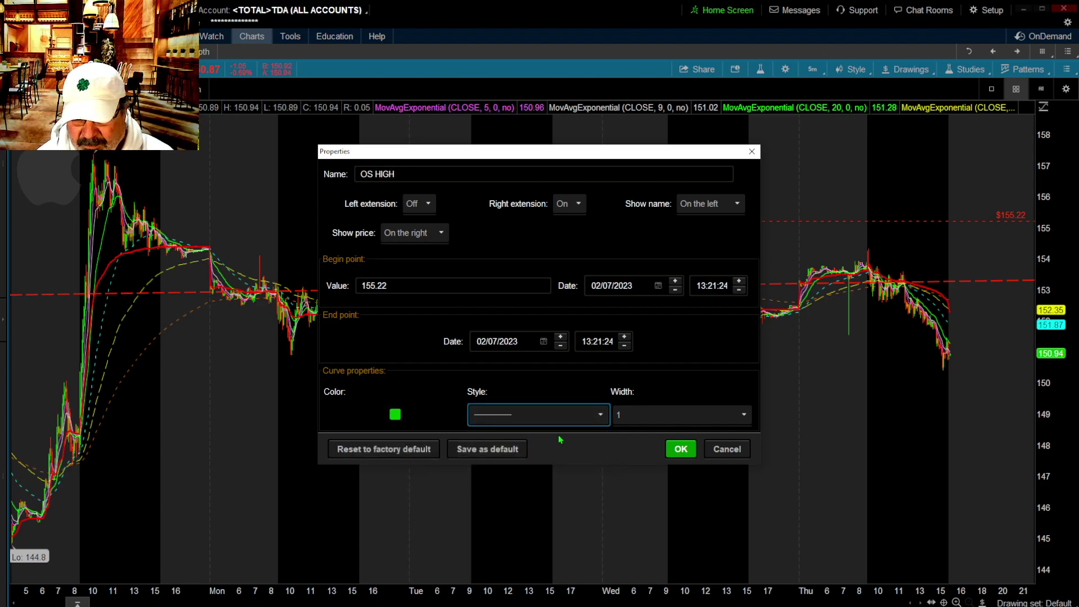
{"action": "left_click", "coordinate": [681, 449]}
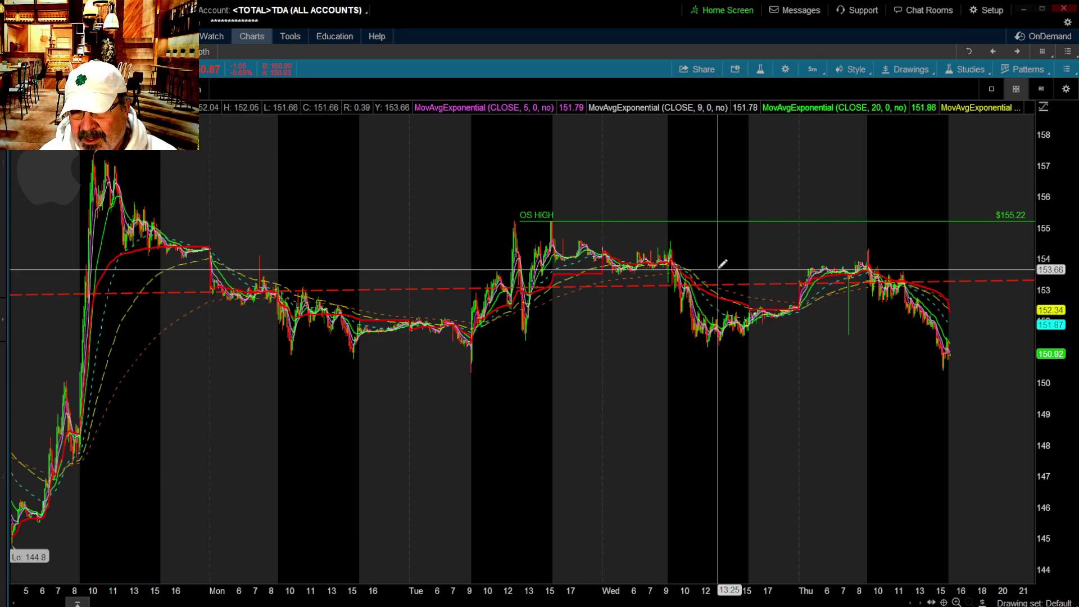
Place a price level at the high between Tuesday's and Wednesday's sessions, about 154.59, name it PM HIGH and color it green.
{"action": "left_click", "coordinate": [583, 239]}
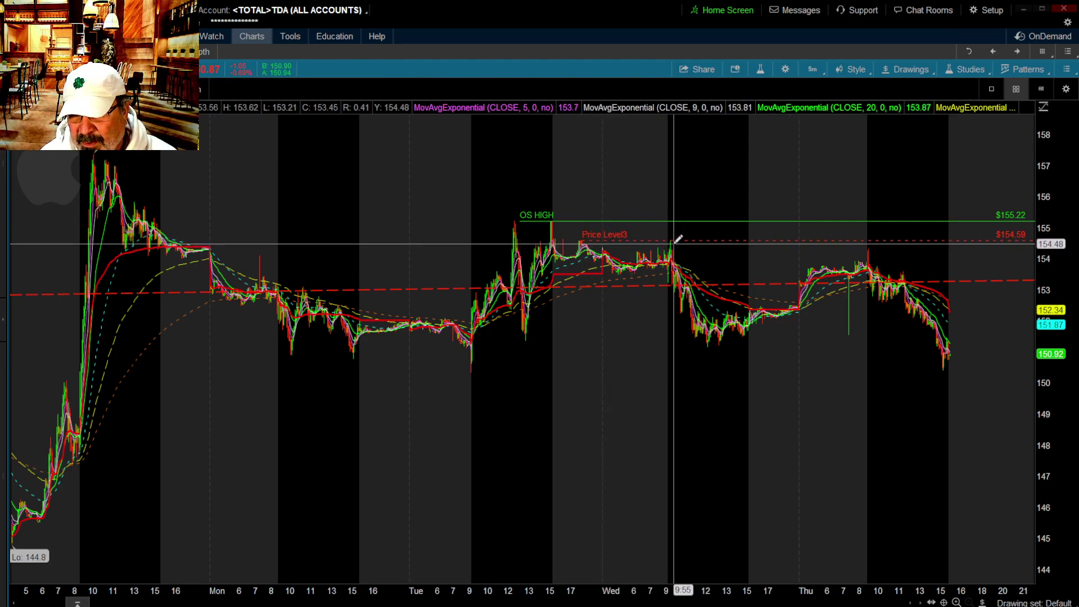
{"action": "right_click", "coordinate": [621, 236]}
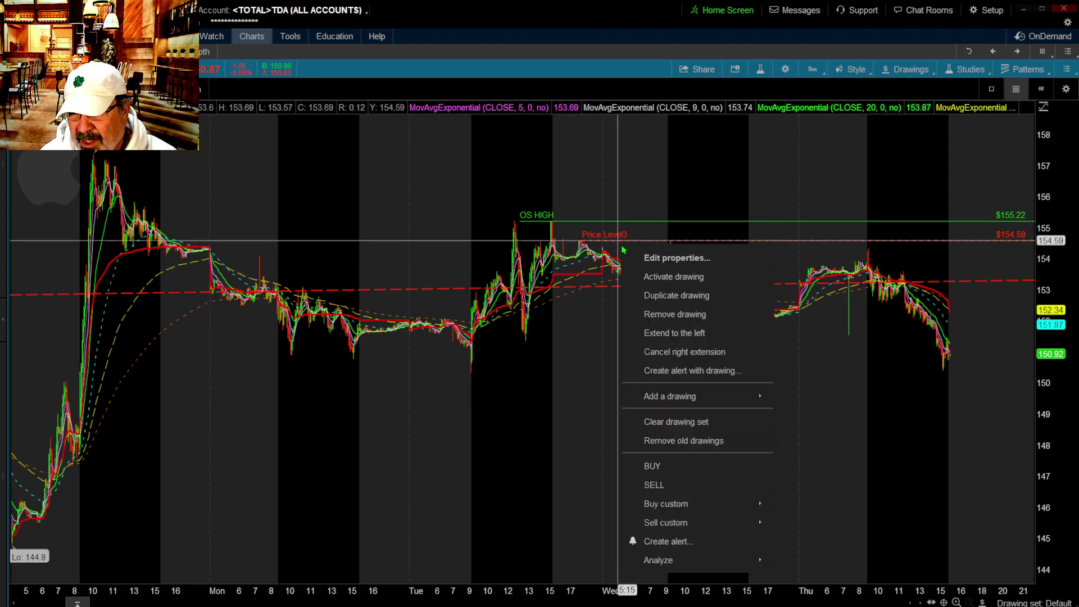
{"action": "left_click", "coordinate": [651, 258]}
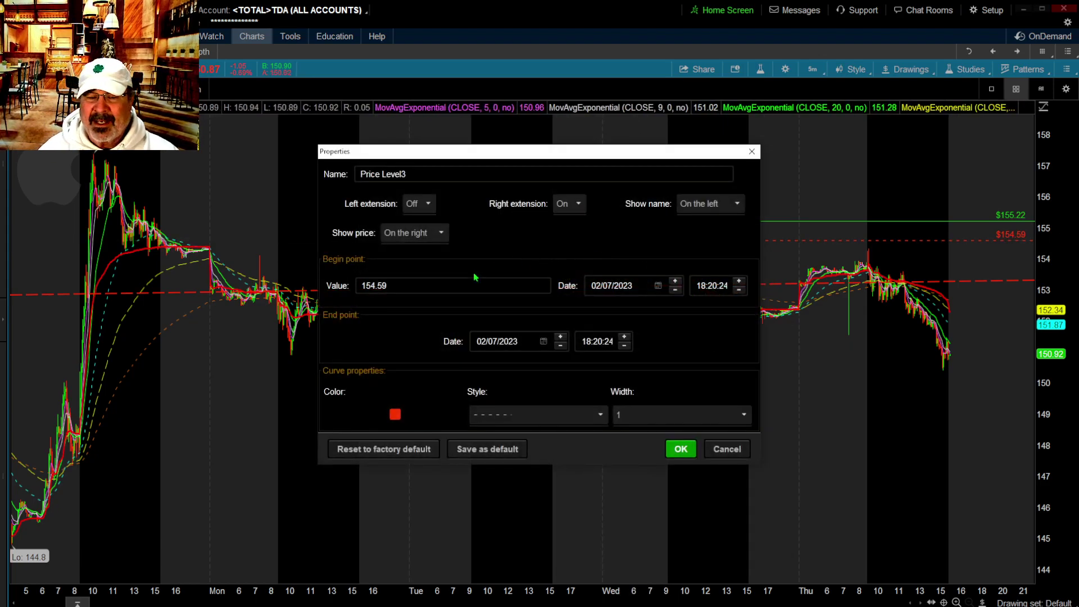
{"action": "left_click", "coordinate": [396, 416]}
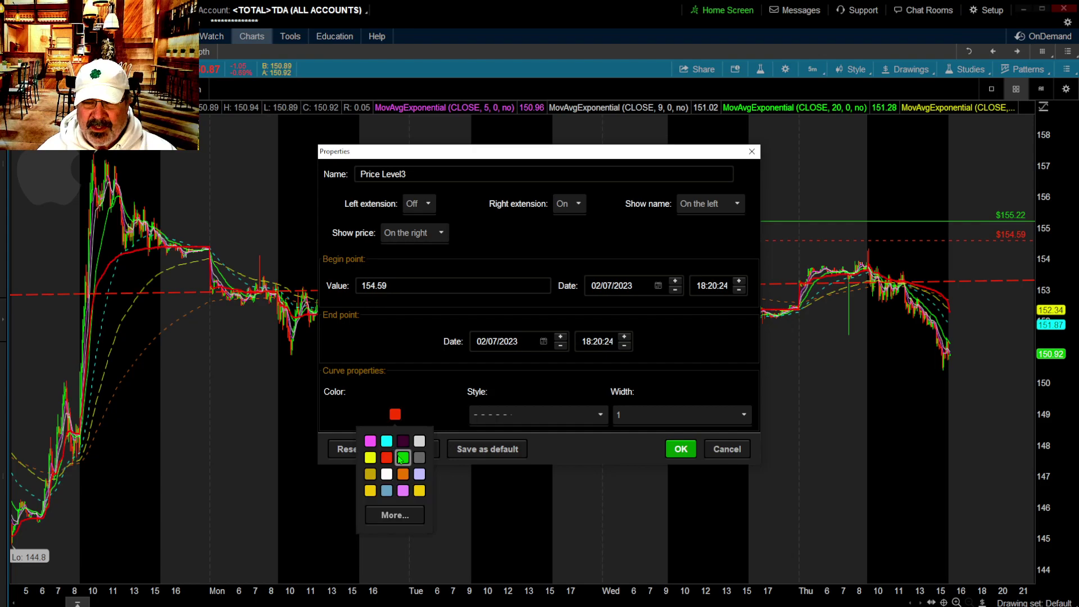
{"action": "left_click", "coordinate": [404, 458]}
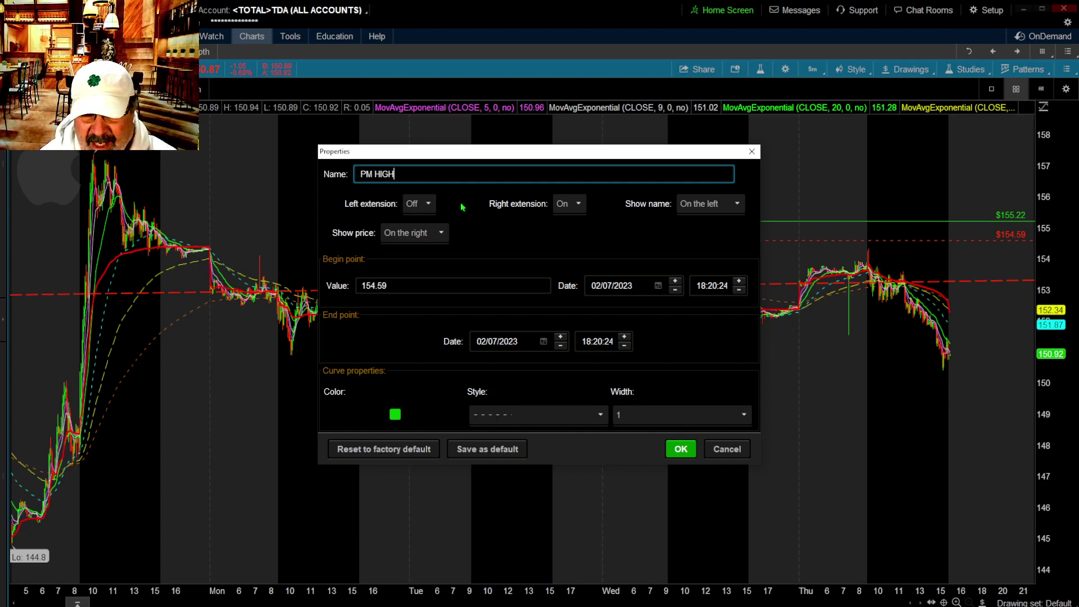
{"action": "left_click", "coordinate": [671, 455]}
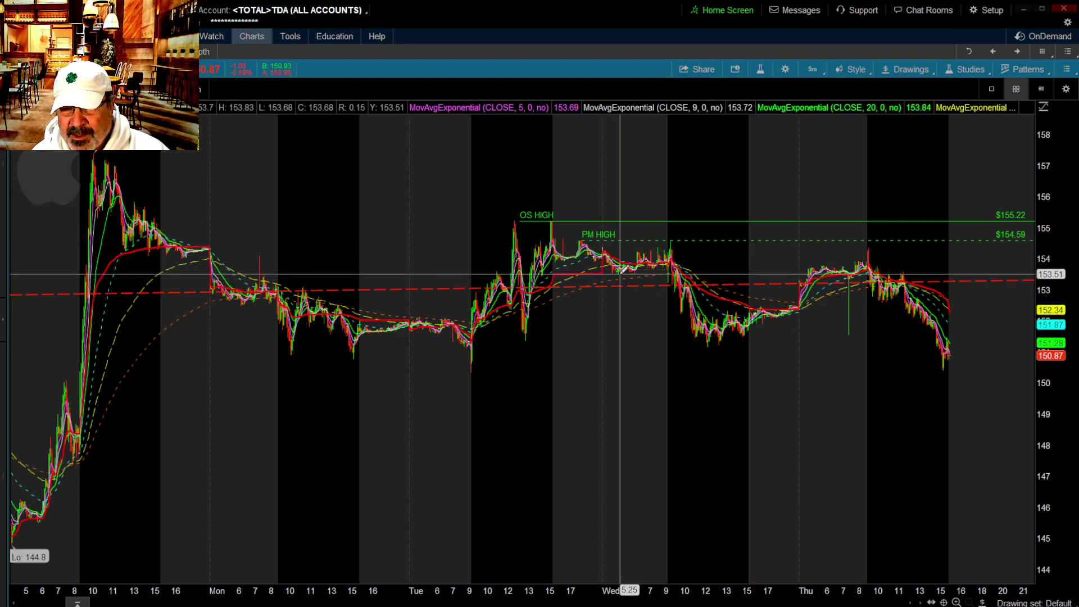
Place a price level at Wednesday's premarket low, about 153.51, and name it PM LOW.
{"action": "right_click", "coordinate": [730, 278]}
{"action": "left_click", "coordinate": [768, 290]}
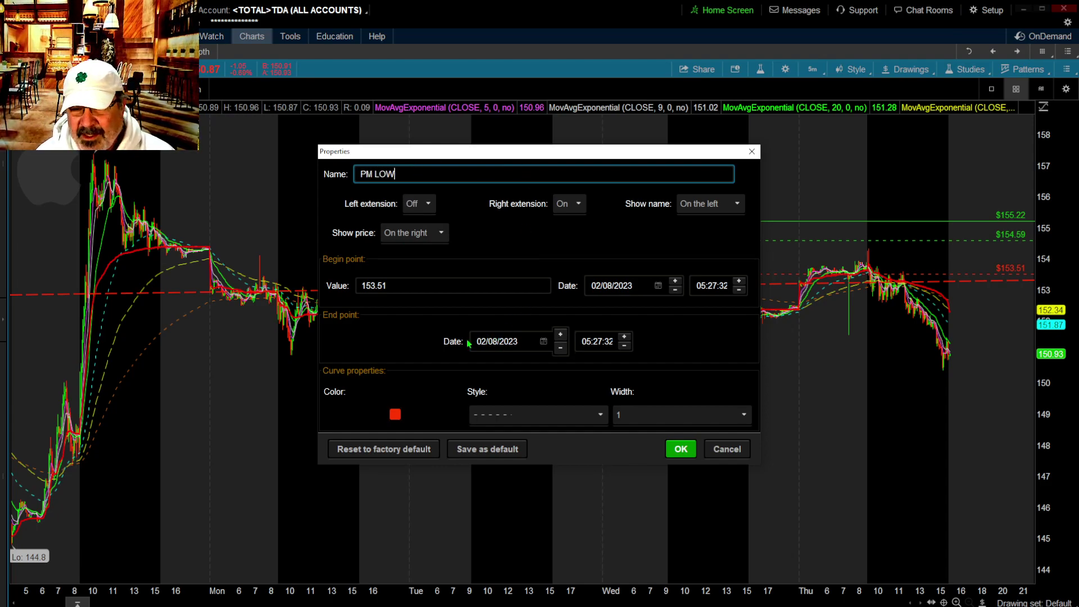
{"action": "left_click", "coordinate": [685, 454]}
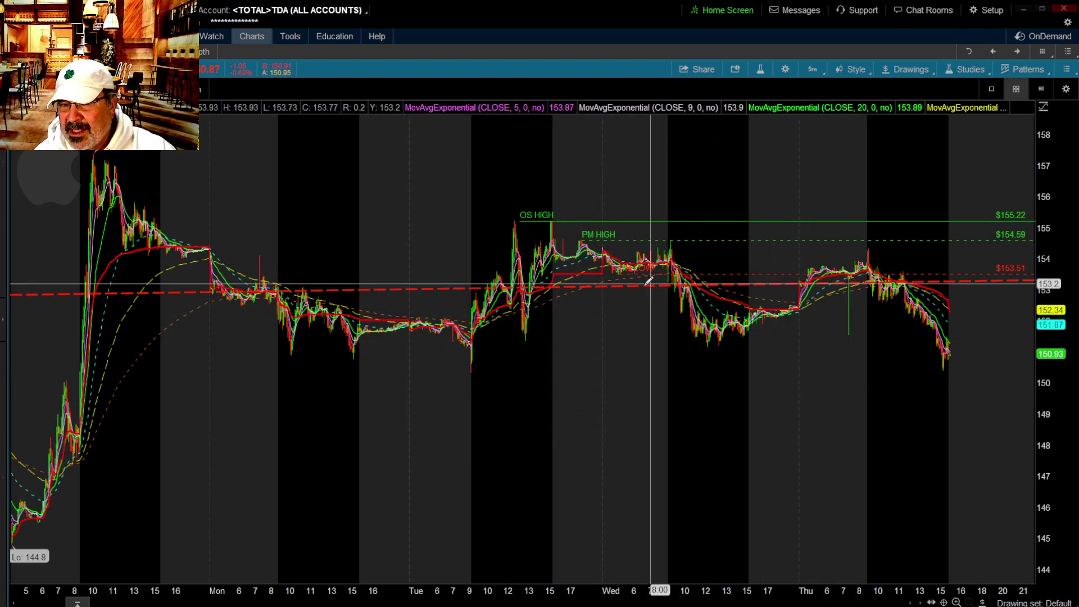
Place a price level at Wednesday's session low, about 151.17, name it OS LOW and make it a solid line.
{"action": "left_click_drag", "start_coordinate": [1059, 313], "coordinate": [1059, 298]}
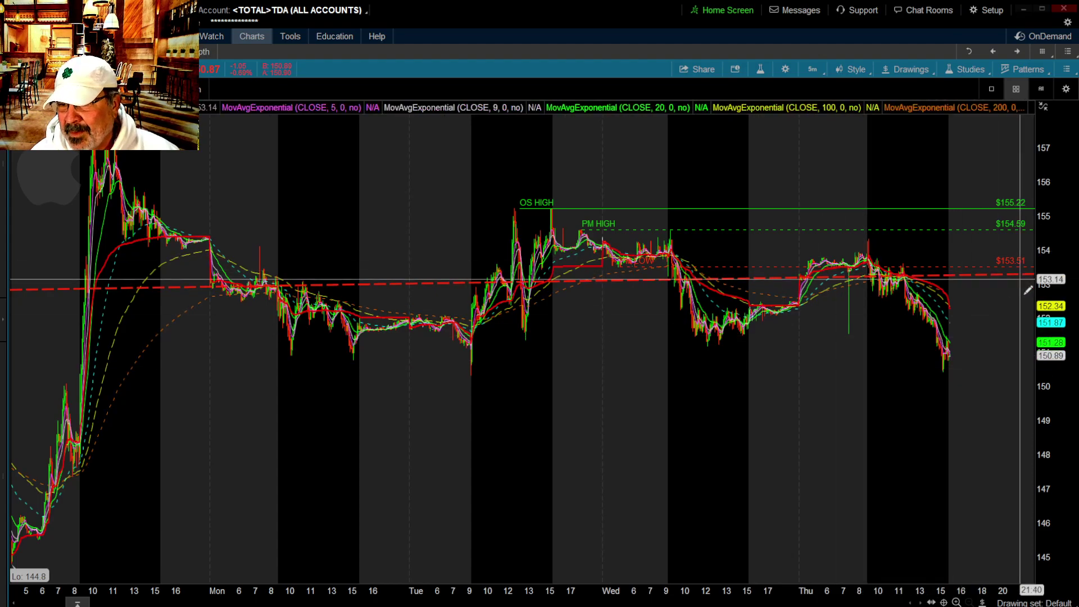
{"action": "left_click_drag", "start_coordinate": [1055, 308], "coordinate": [1055, 285]}
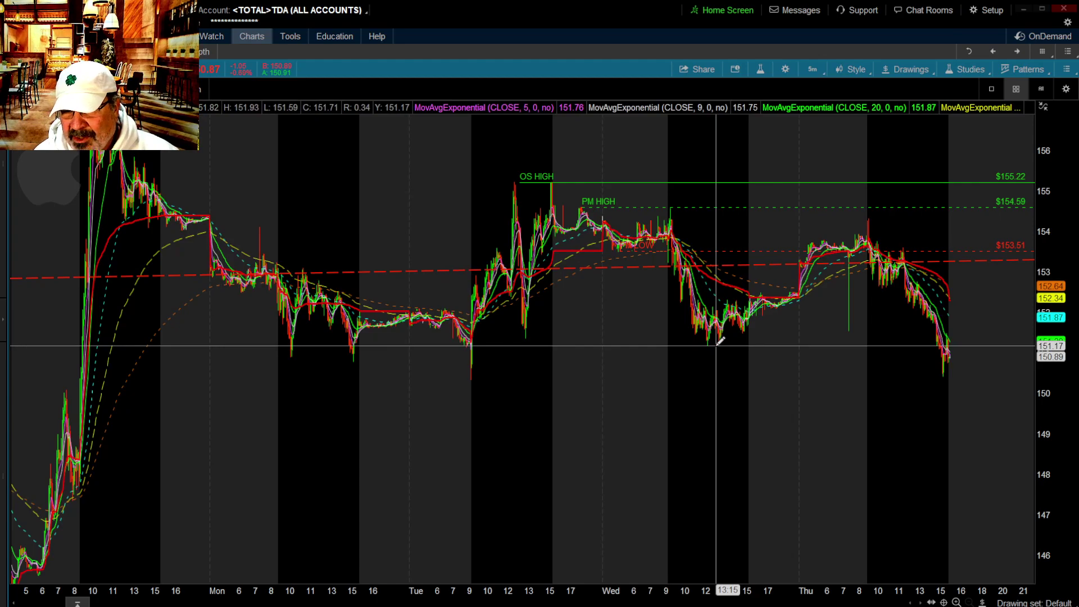
{"action": "right_click", "coordinate": [765, 347]}
{"action": "left_click", "coordinate": [815, 294]}
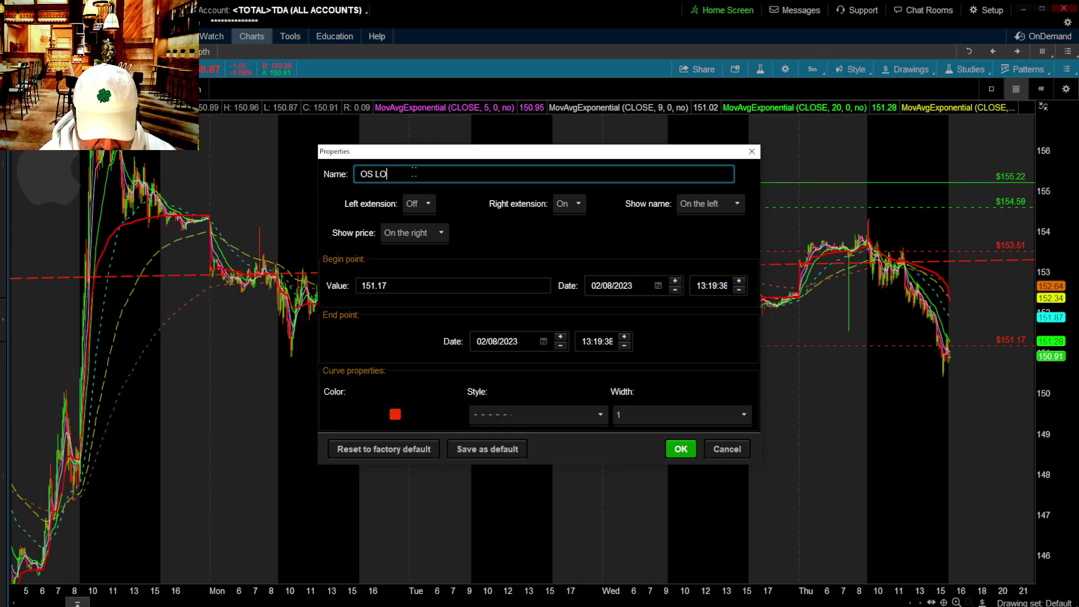
{"action": "left_click", "coordinate": [600, 416]}
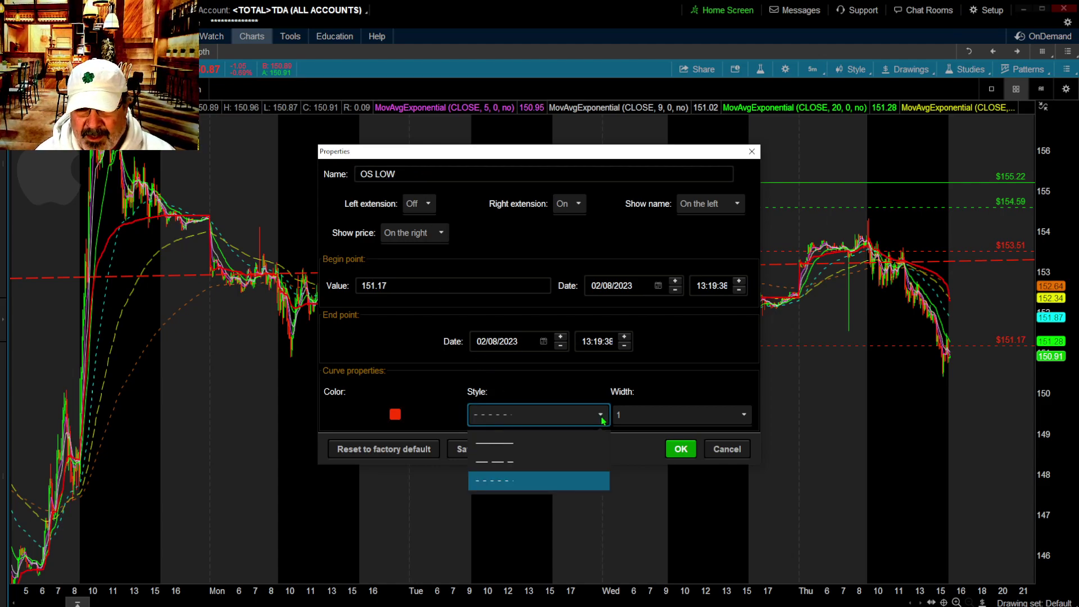
{"action": "left_click", "coordinate": [501, 442]}
{"action": "left_click", "coordinate": [680, 449]}
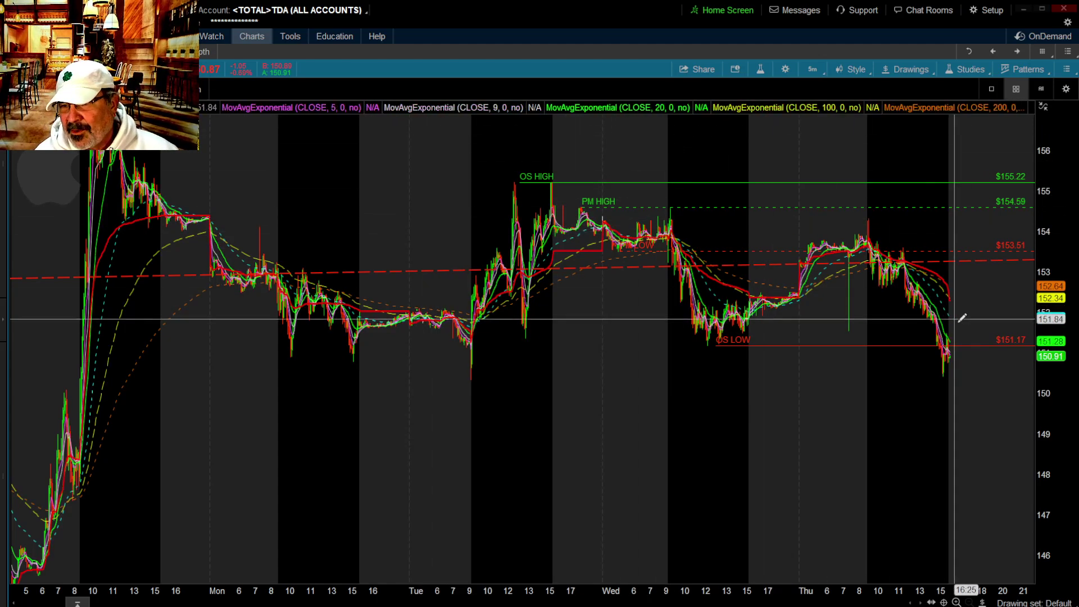
Place price levels at Thursday's premarket spike low, about 151.54, and premarket pivot, about 153.77, naming the pivot level PM PIVOT and coloring it white.
{"action": "left_click_drag", "start_coordinate": [1056, 348], "coordinate": [1056, 318]}
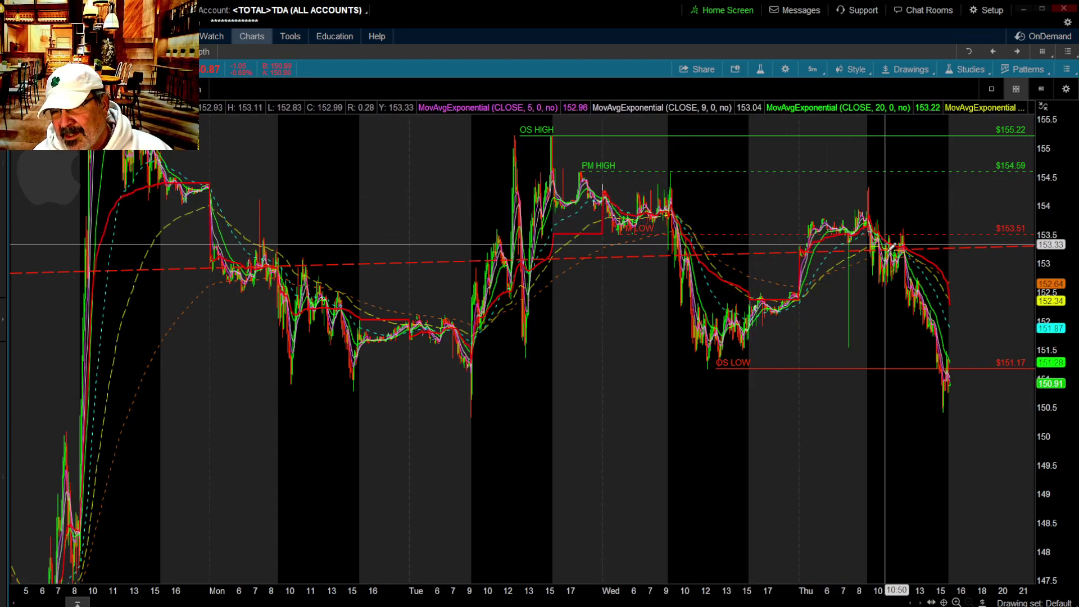
{"action": "left_click", "coordinate": [853, 348]}
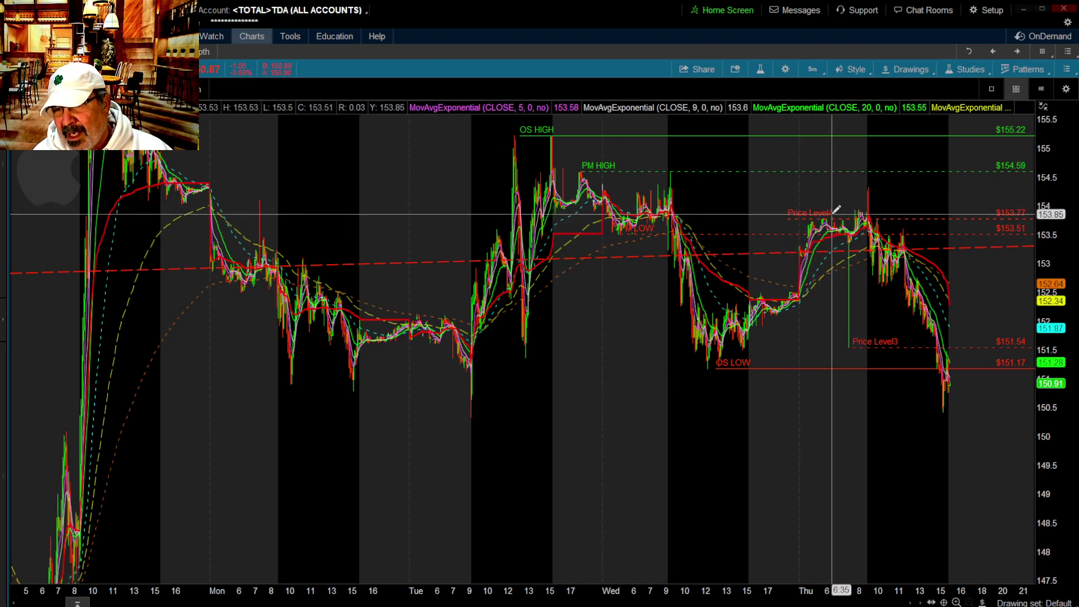
{"action": "right_click", "coordinate": [860, 227]}
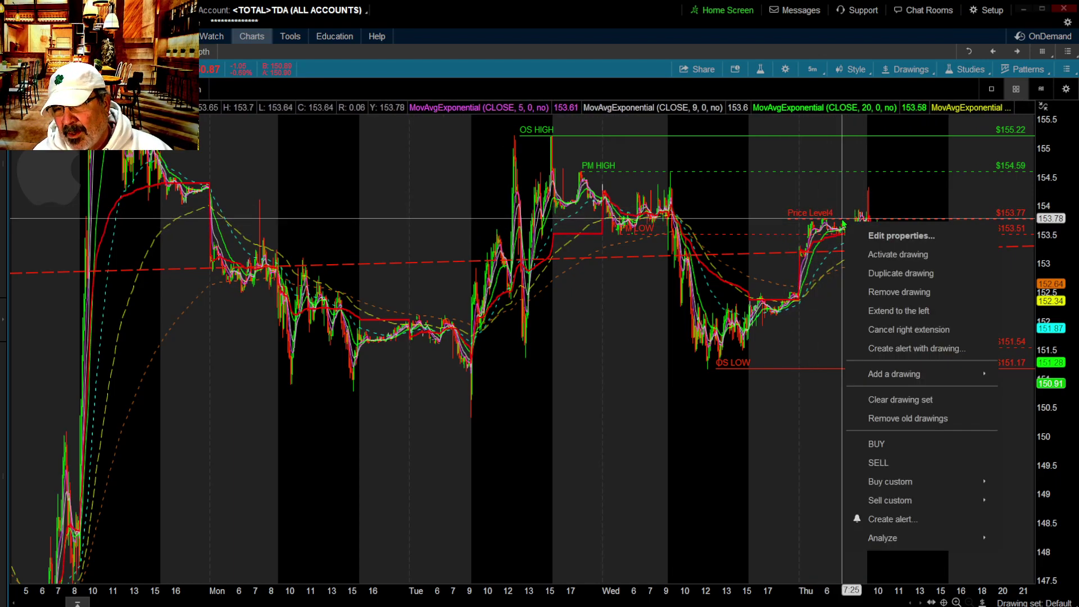
{"action": "left_click", "coordinate": [871, 234]}
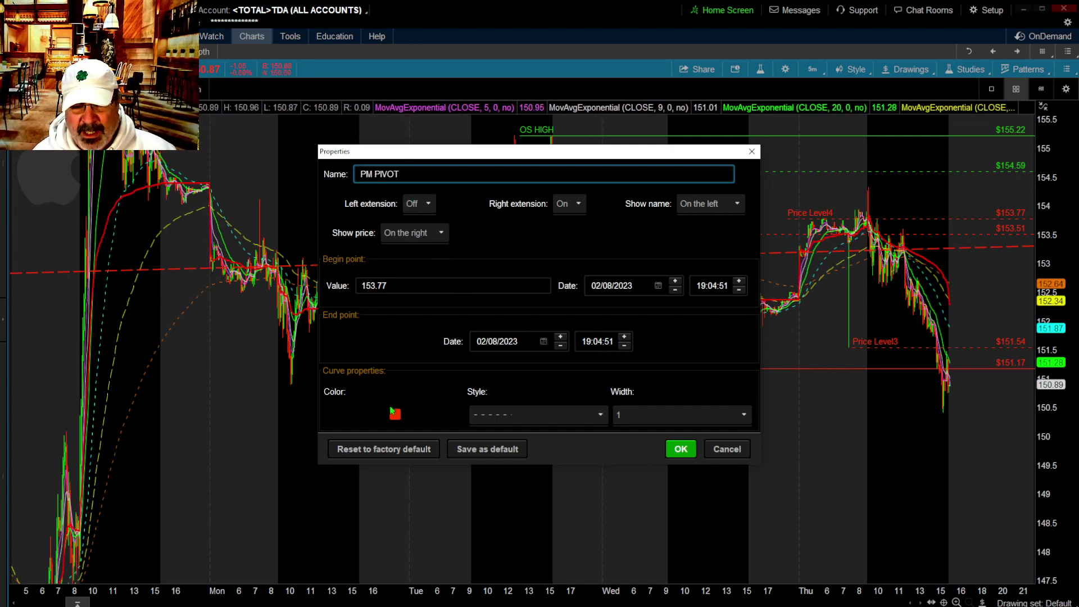
{"action": "left_click", "coordinate": [394, 415]}
{"action": "left_click", "coordinate": [385, 475]}
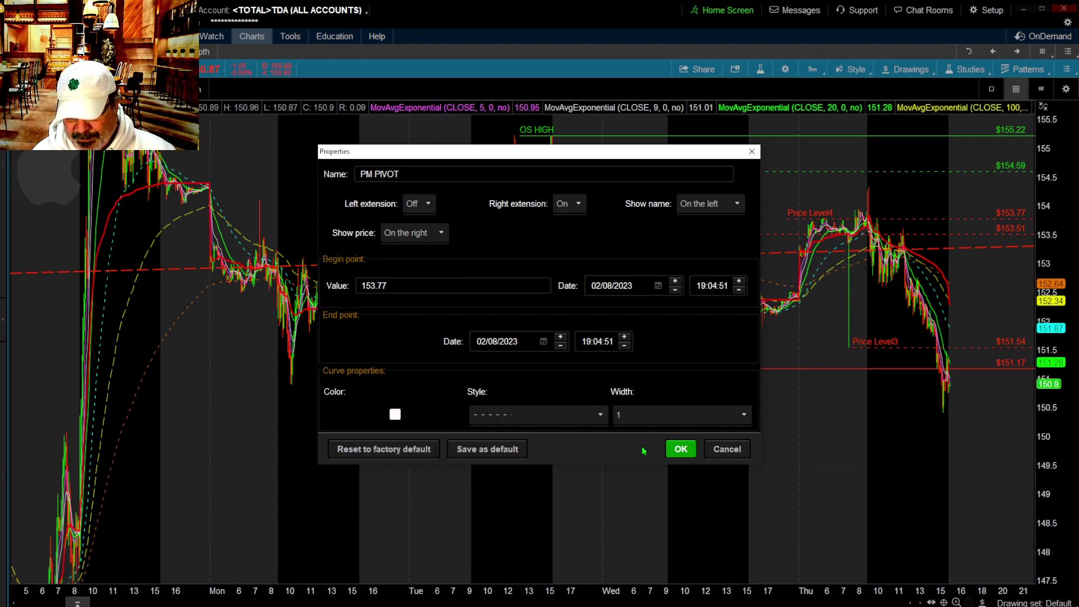
{"action": "left_click", "coordinate": [676, 449]}
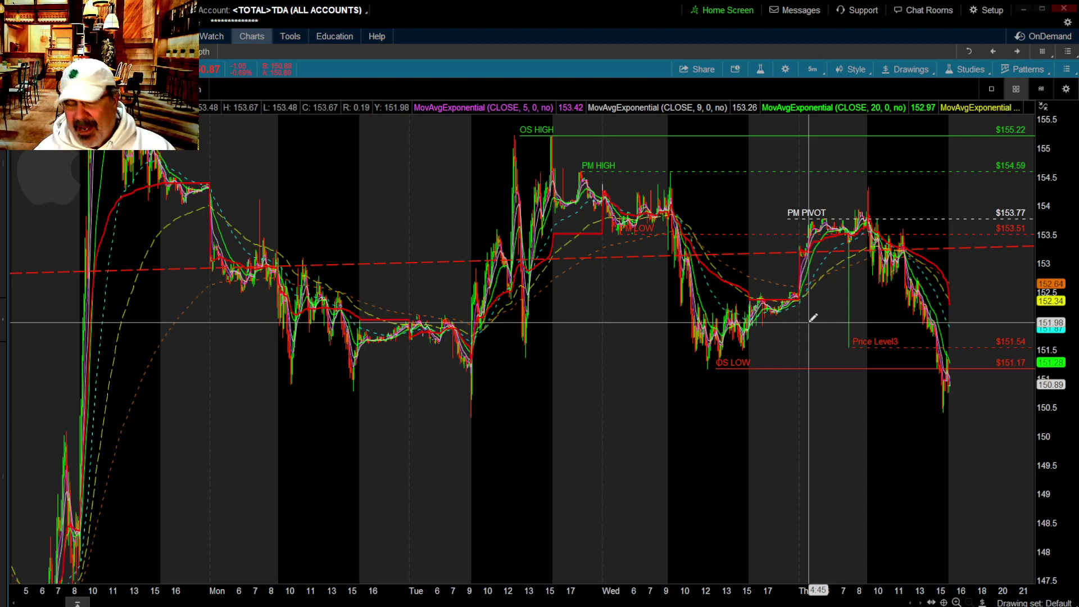
Place price levels at Thursday's session low, about 150.42, and at Wednesday's after-hours area, about 152.29.
{"action": "left_click_drag", "start_coordinate": [1047, 262], "coordinate": [1059, 275]}
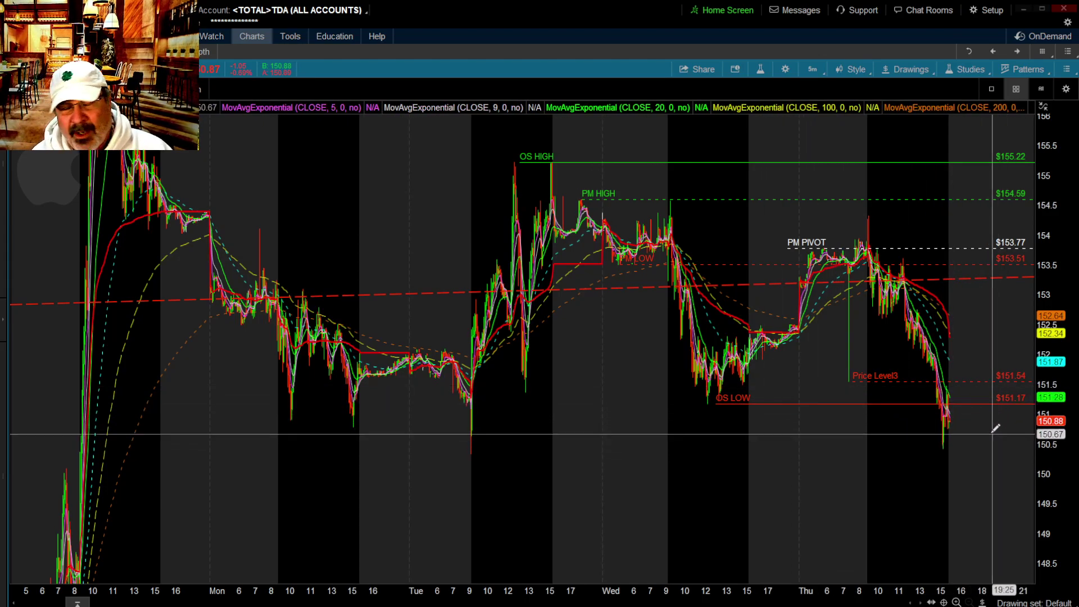
{"action": "left_click", "coordinate": [948, 448]}
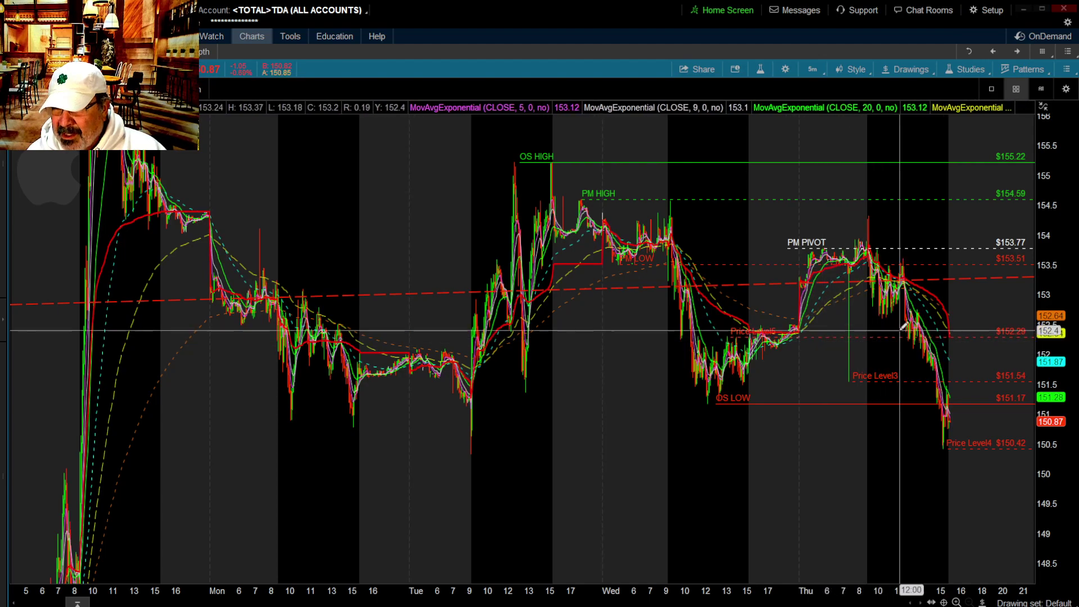
Examine Thursday afternoon's 5-minute candles around the 152.29 level and the market-open candles on the upper 1-minute chart.
{"action": "left_click_drag", "start_coordinate": [896, 308], "coordinate": [959, 403]}
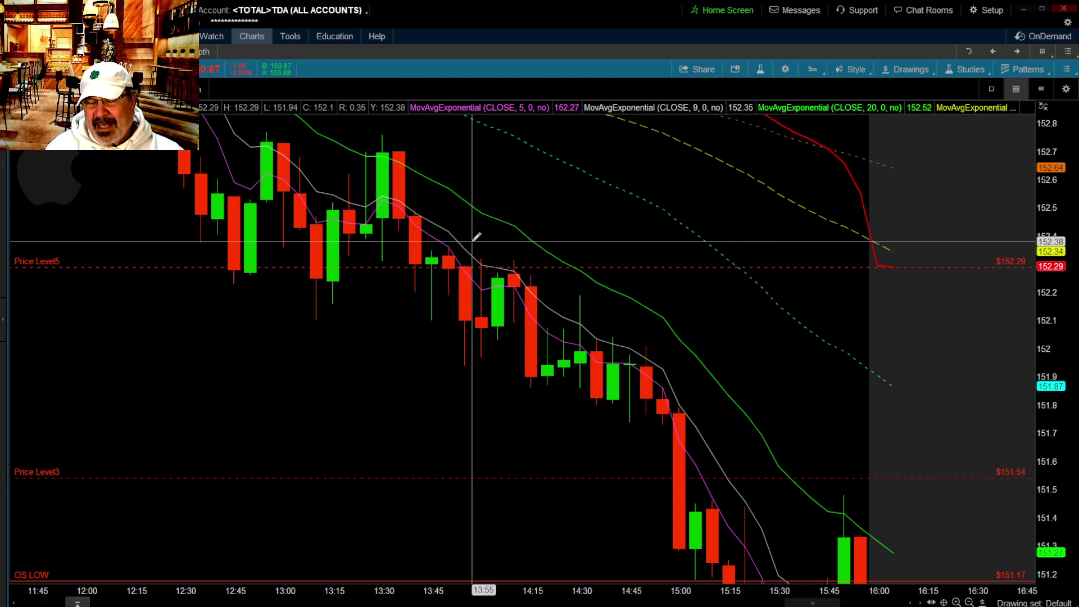
{"action": "left_click_drag", "start_coordinate": [1062, 404], "coordinate": [1061, 489]}
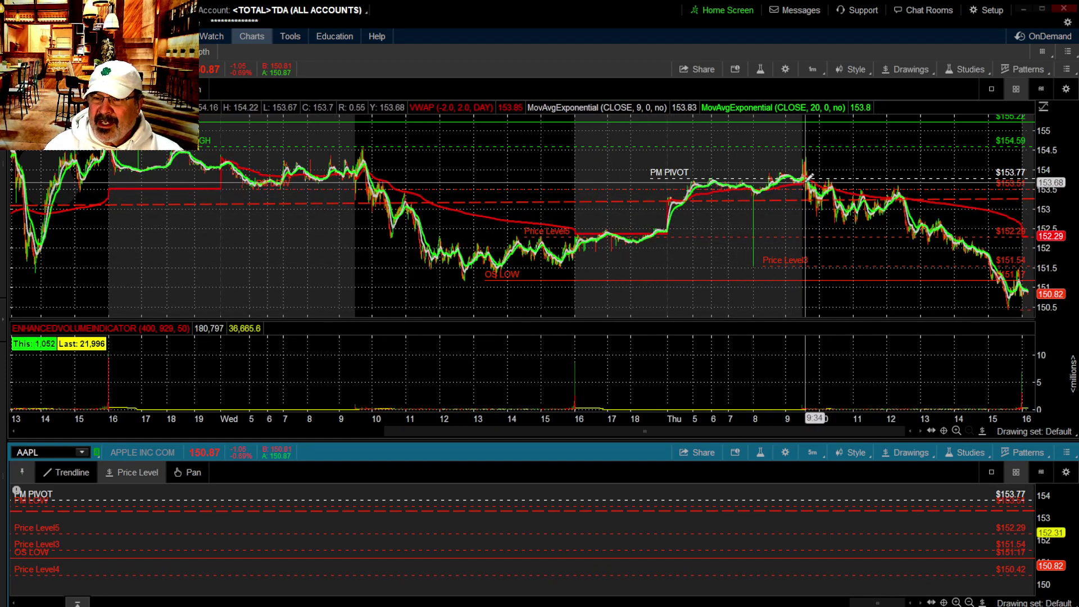
{"action": "left_click_drag", "start_coordinate": [787, 168], "coordinate": [848, 169]}
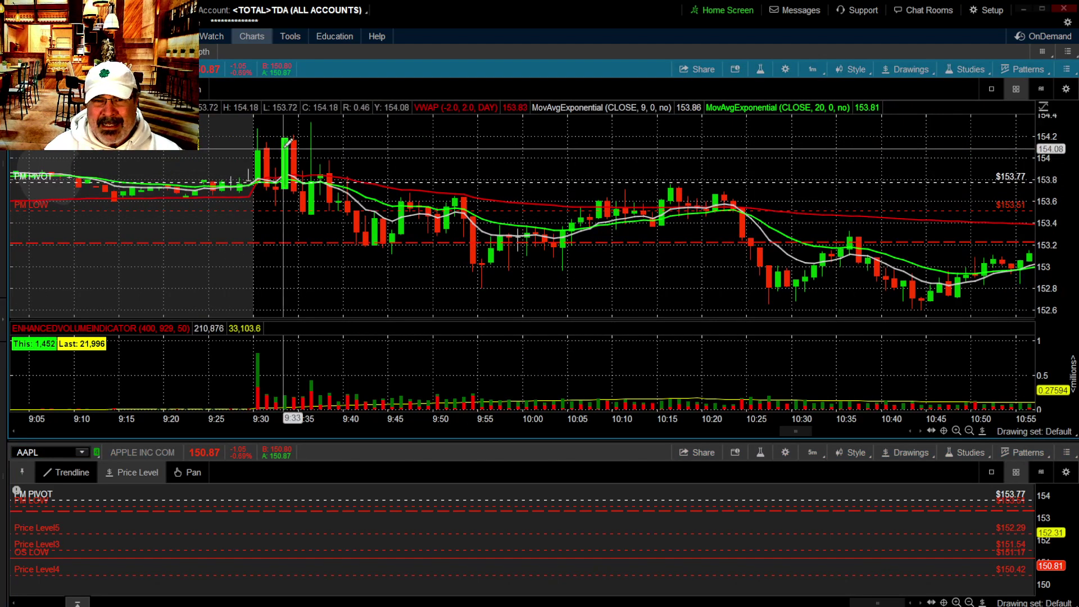